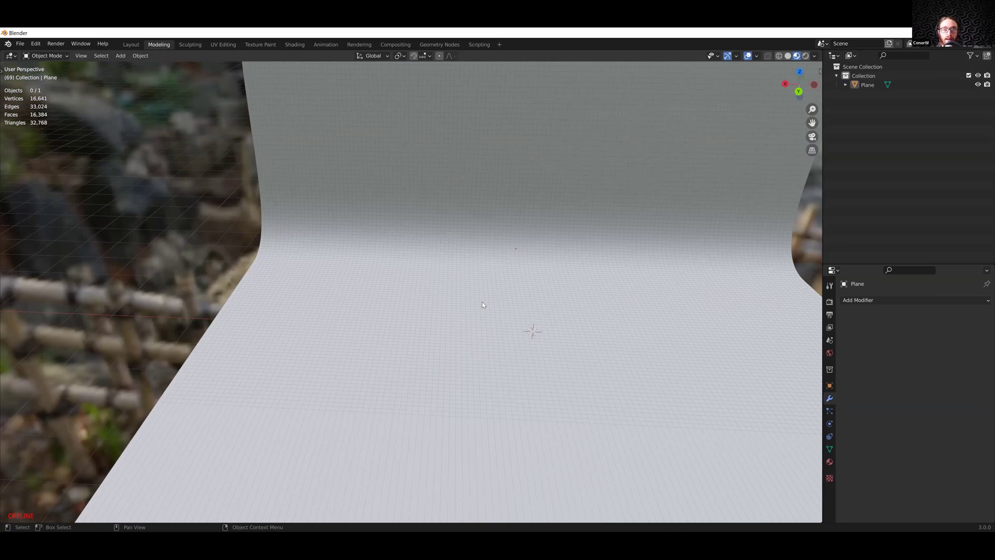
Add a UV sphere with a 0.5 m radius at the centre of the backdrop
{"action": "key", "text": "shift+a"}
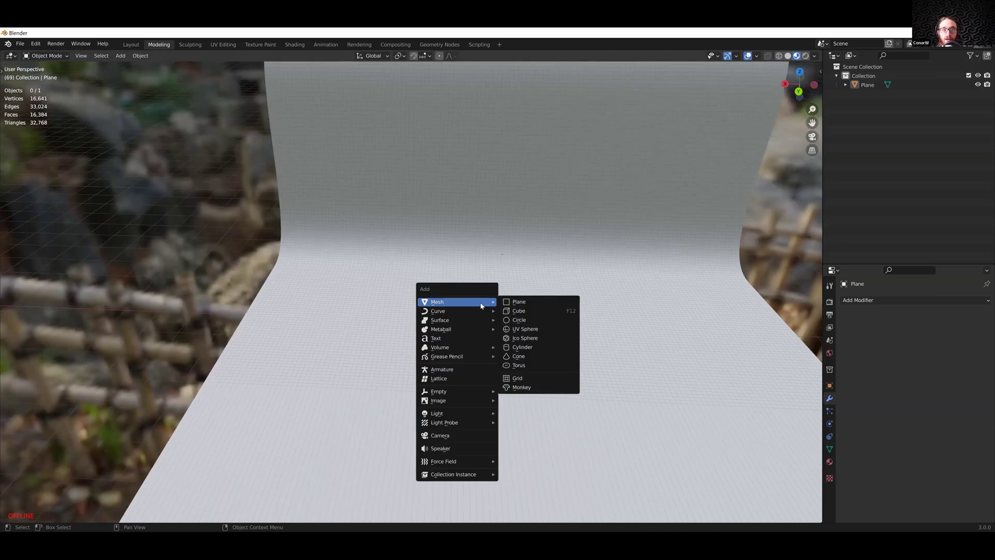
{"action": "left_click", "coordinate": [525, 329]}
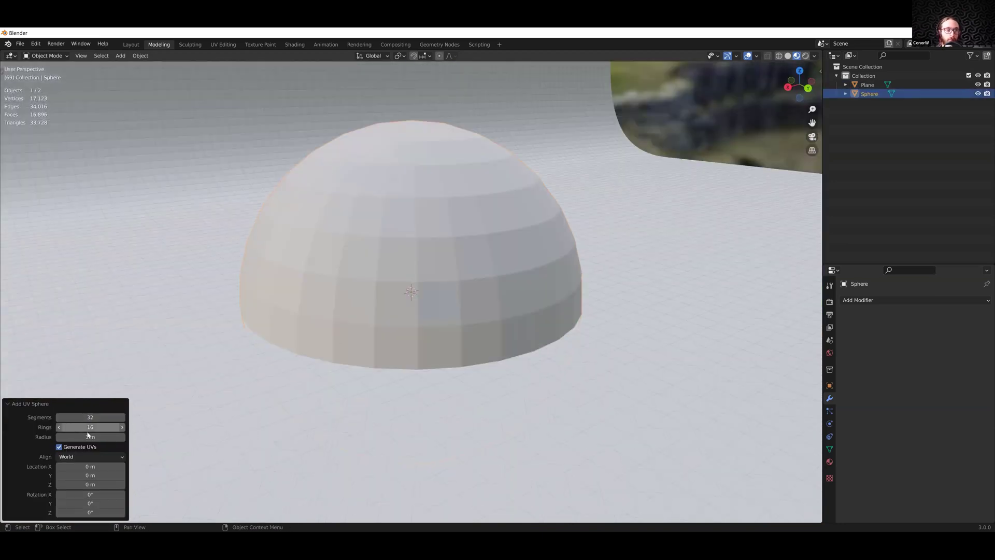
{"action": "middle_click_drag", "start_coordinate": [434, 293], "coordinate": [398, 321]}
{"action": "left_click", "coordinate": [90, 436]}
{"action": "type", "text": "0.5"}
{"action": "key", "text": "Return"}
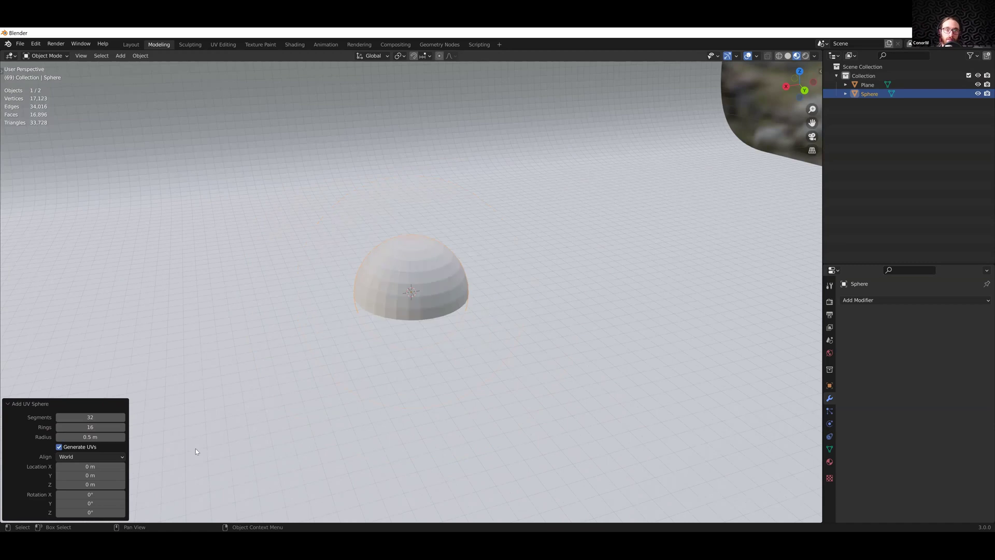
Raise the sphere about 0.5 m along the Z axis so it rests on the backdrop floor
{"action": "middle_click_drag", "start_coordinate": [447, 272], "coordinate": [450, 260]}
{"action": "key", "text": "g"}
{"action": "key", "text": "z"}
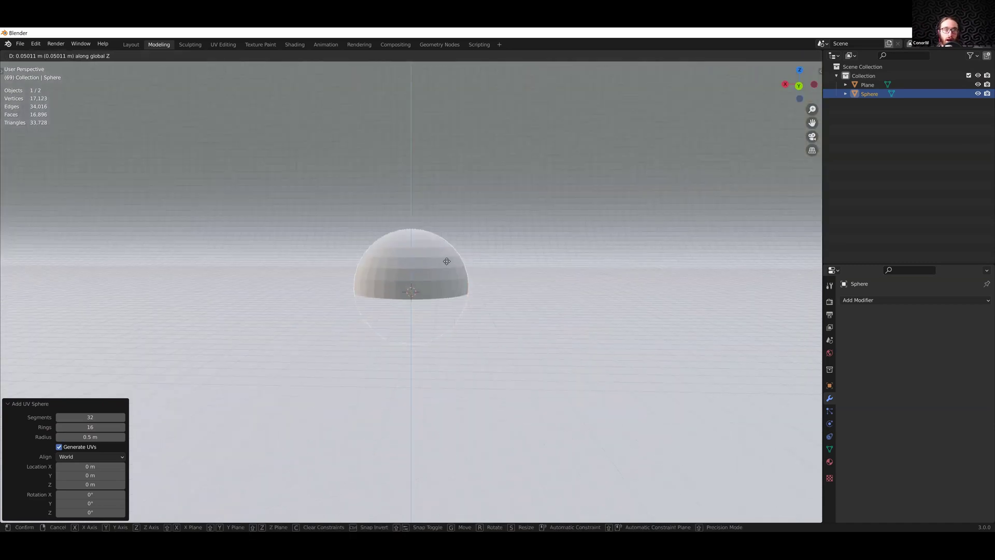
{"action": "key", "text": "z"}
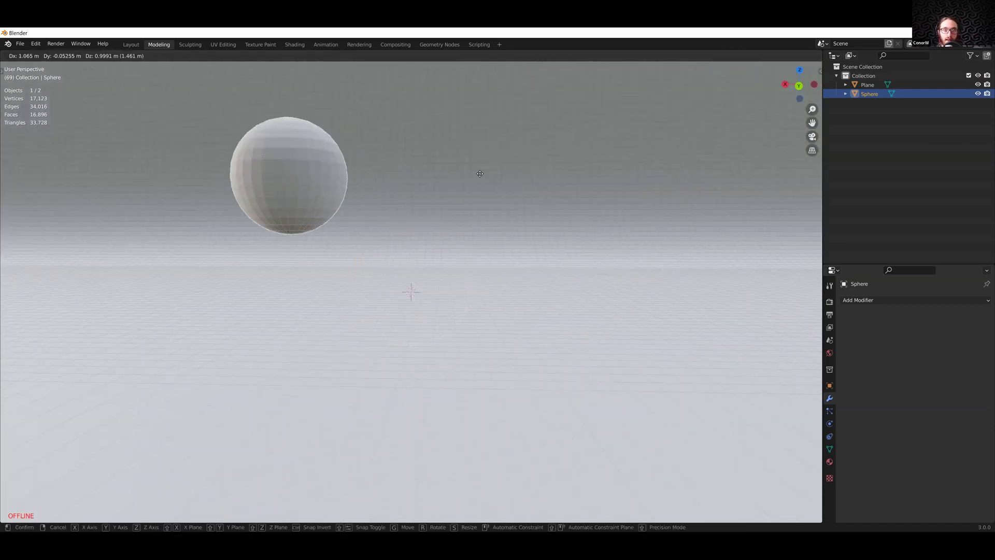
{"action": "key", "text": "z"}
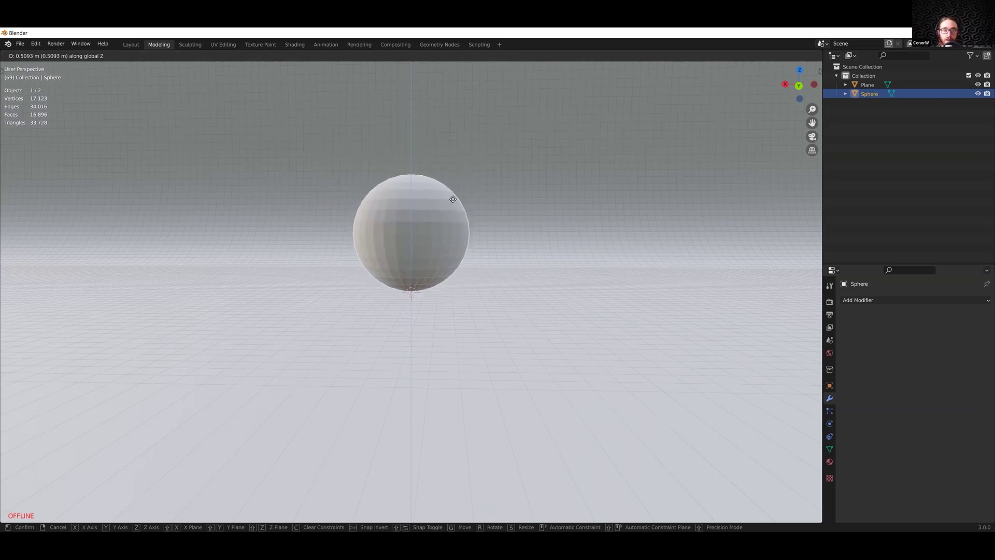
{"action": "left_click", "coordinate": [611, 282]}
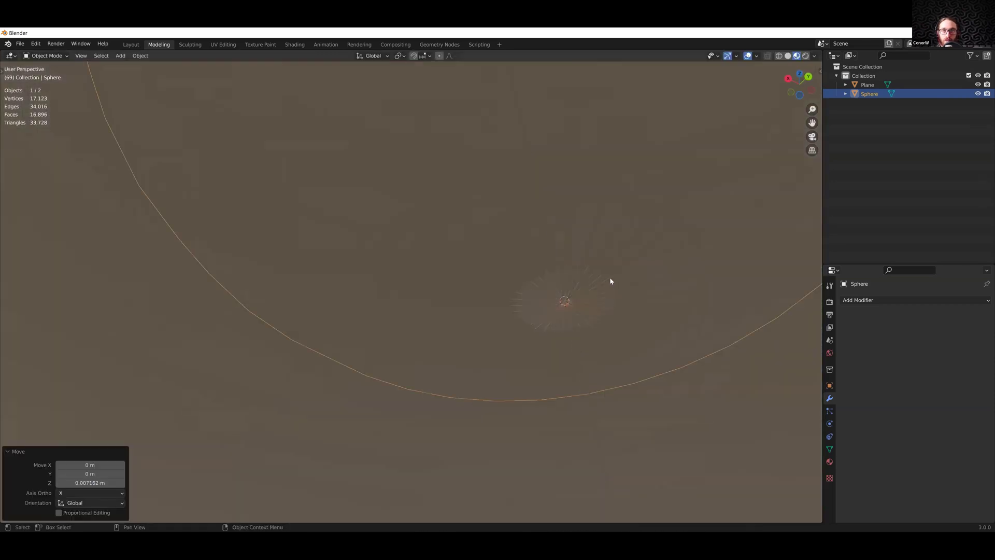
{"action": "middle_click_drag", "start_coordinate": [611, 282], "coordinate": [580, 339]}
{"action": "scroll", "coordinate": [539, 326], "scroll_direction": "down", "scroll_amount": 5}
{"action": "scroll", "coordinate": [453, 306], "scroll_direction": "down", "scroll_amount": 5}
{"action": "middle_click_drag", "start_coordinate": [504, 307], "coordinate": [396, 357]}
{"action": "scroll", "coordinate": [374, 327], "scroll_direction": "up", "scroll_amount": 6}
{"action": "middle_click_drag", "start_coordinate": [374, 325], "coordinate": [303, 278]}
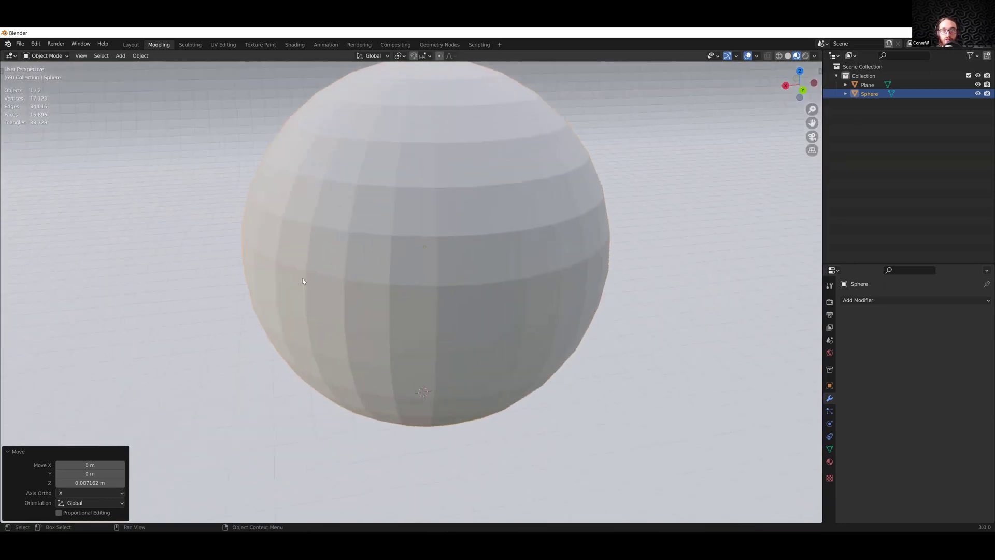
Apply smooth shading to the sphere
{"action": "right_click", "coordinate": [425, 212]}
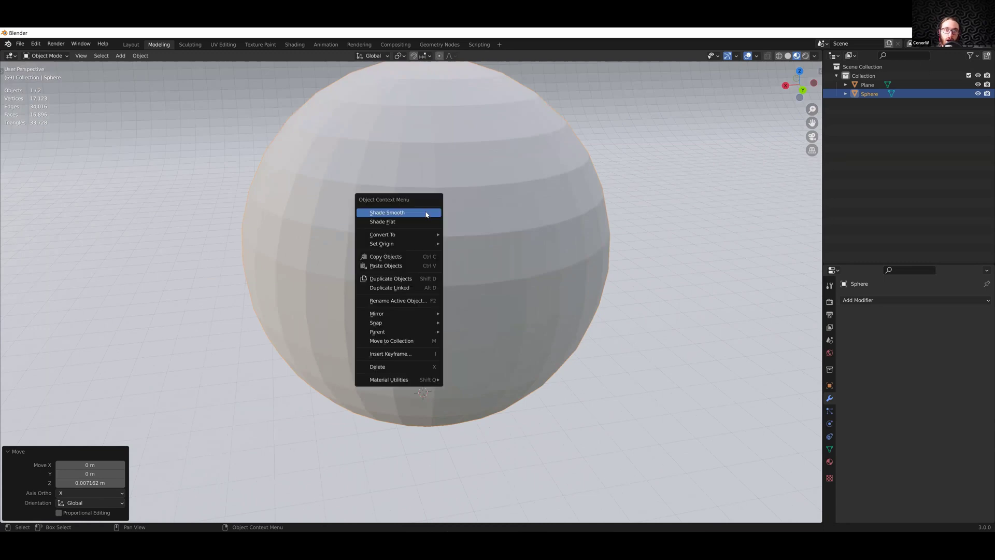
{"action": "left_click", "coordinate": [426, 212]}
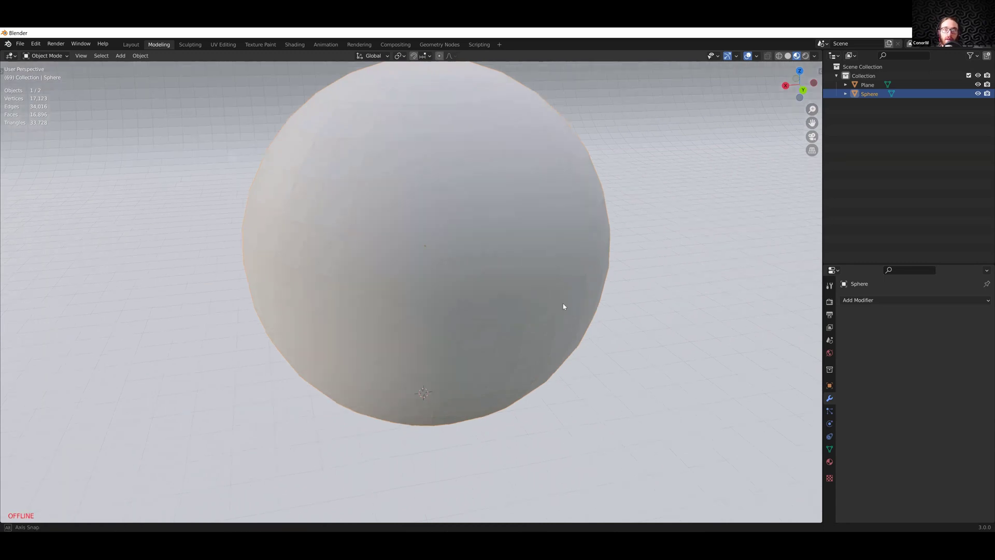
{"action": "middle_click_drag", "start_coordinate": [486, 334], "coordinate": [505, 282]}
{"action": "scroll", "coordinate": [599, 269], "scroll_direction": "down", "scroll_amount": 7}
{"action": "scroll", "coordinate": [502, 293], "scroll_direction": "down", "scroll_amount": 2}
{"action": "scroll", "coordinate": [540, 296], "scroll_direction": "up", "scroll_amount": 4}
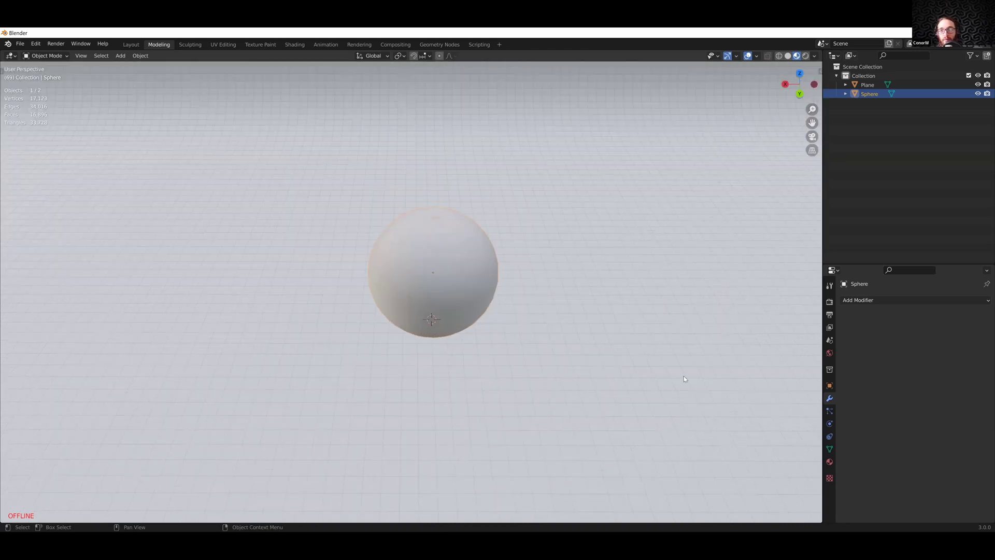
Open the Shading workspace, show object shader nodes, and create a new material on the sphere
{"action": "left_click", "coordinate": [830, 462]}
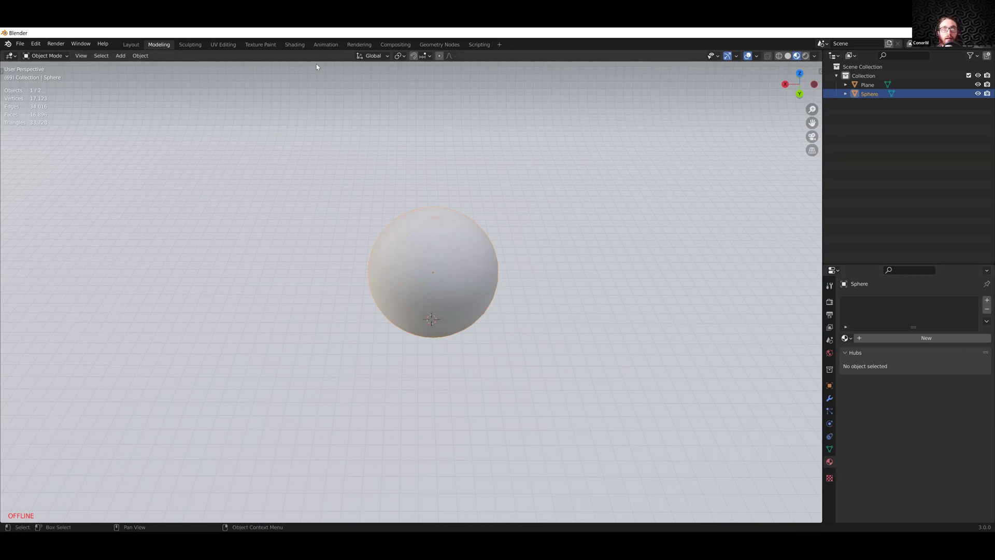
{"action": "left_click", "coordinate": [295, 44]}
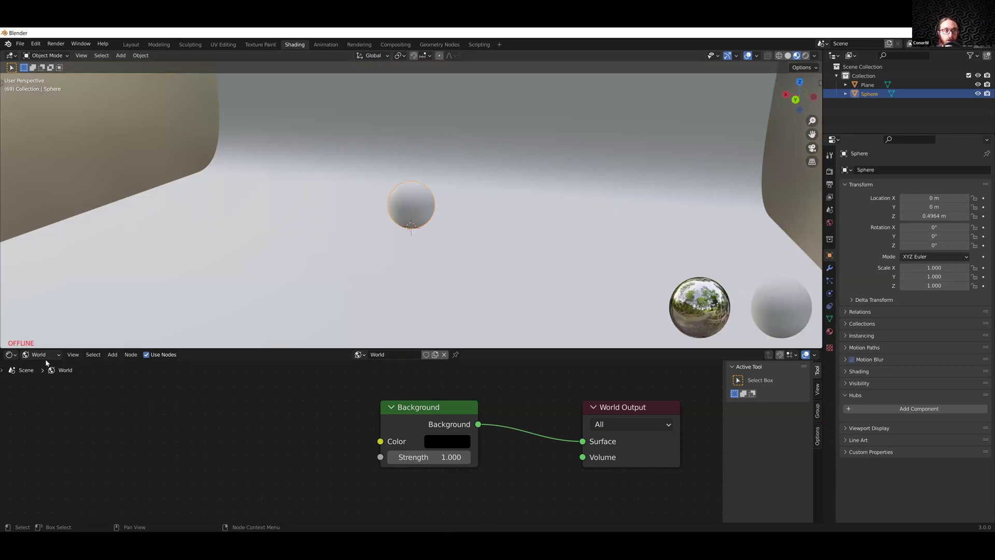
{"action": "left_click", "coordinate": [38, 354]}
{"action": "left_click", "coordinate": [43, 374]}
{"action": "left_click", "coordinate": [41, 356]}
{"action": "left_click", "coordinate": [45, 369]}
{"action": "left_click", "coordinate": [431, 356]}
{"action": "scroll", "coordinate": [440, 414], "scroll_direction": "down", "scroll_amount": 3}
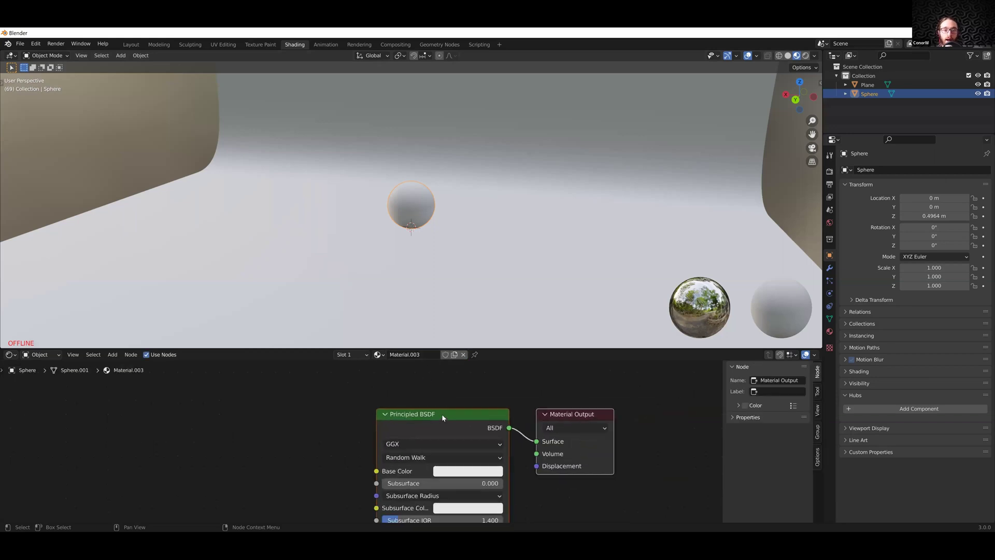
{"action": "scroll", "coordinate": [413, 409], "scroll_direction": "up", "scroll_amount": 3}
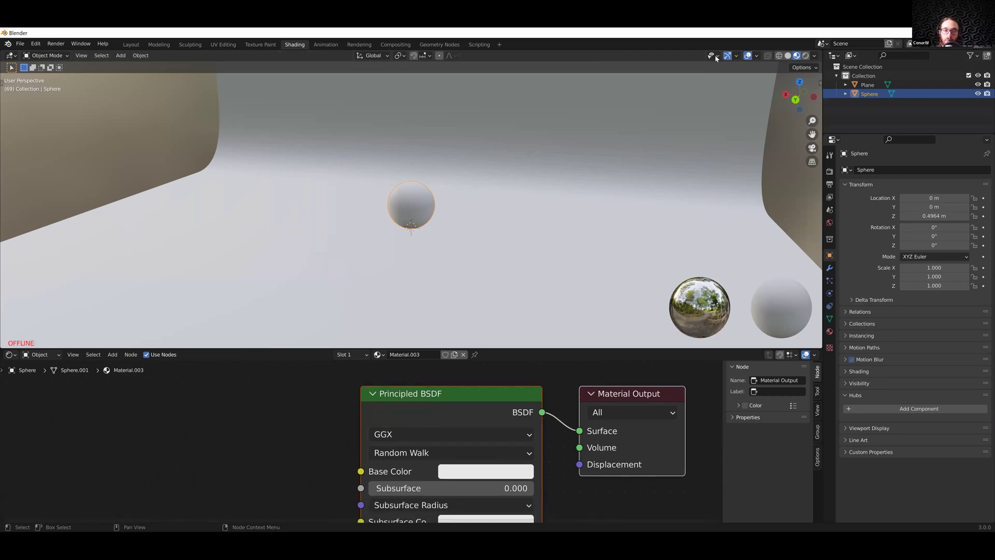
{"action": "scroll", "coordinate": [398, 424], "scroll_direction": "down", "scroll_amount": 3}
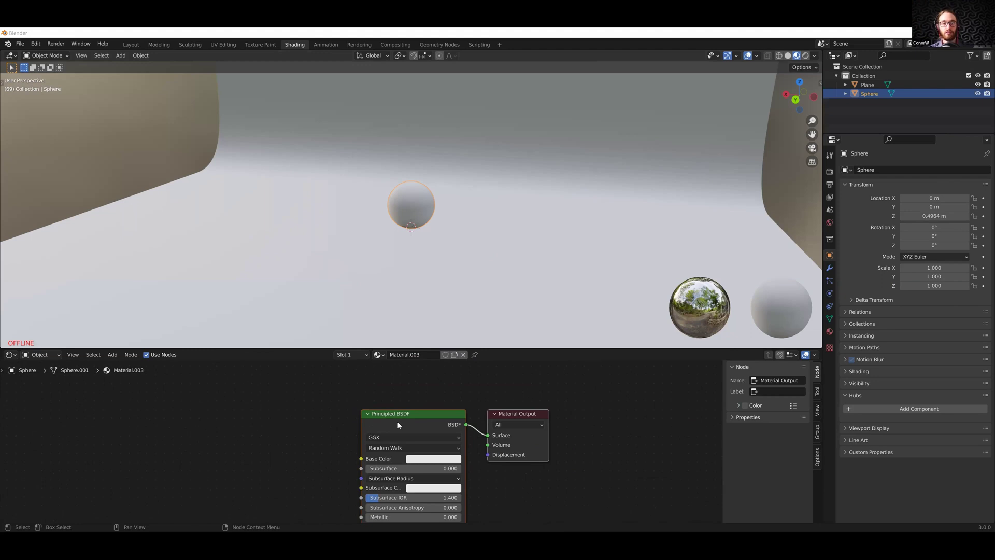
Enlarge the node editor area and rename the sphere's material as 50Gray_MAT
{"action": "middle_click_drag", "start_coordinate": [396, 420], "coordinate": [415, 352]}
{"action": "left_click_drag", "start_coordinate": [411, 348], "coordinate": [418, 288]}
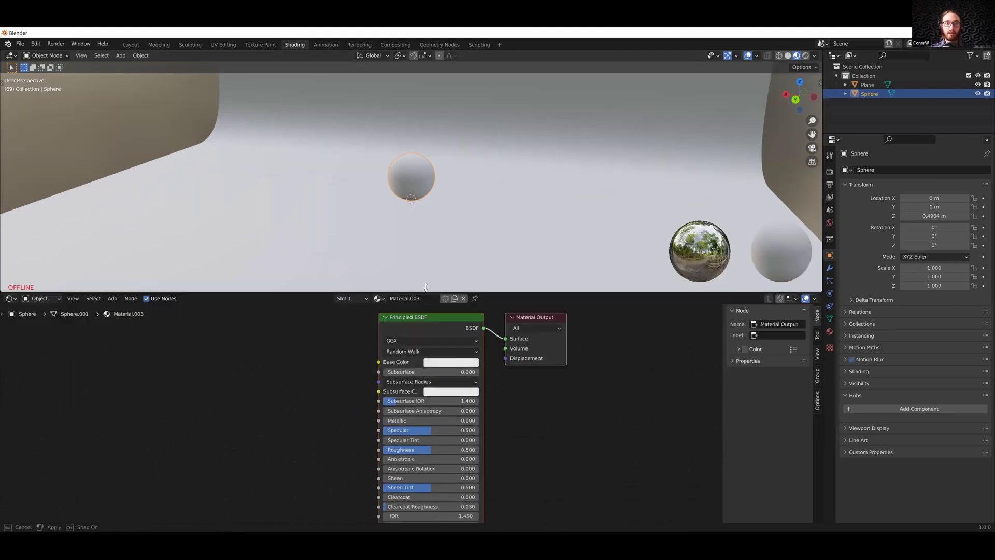
{"action": "type", "text": "50Gray_MAT"}
{"action": "key", "text": "Return"}
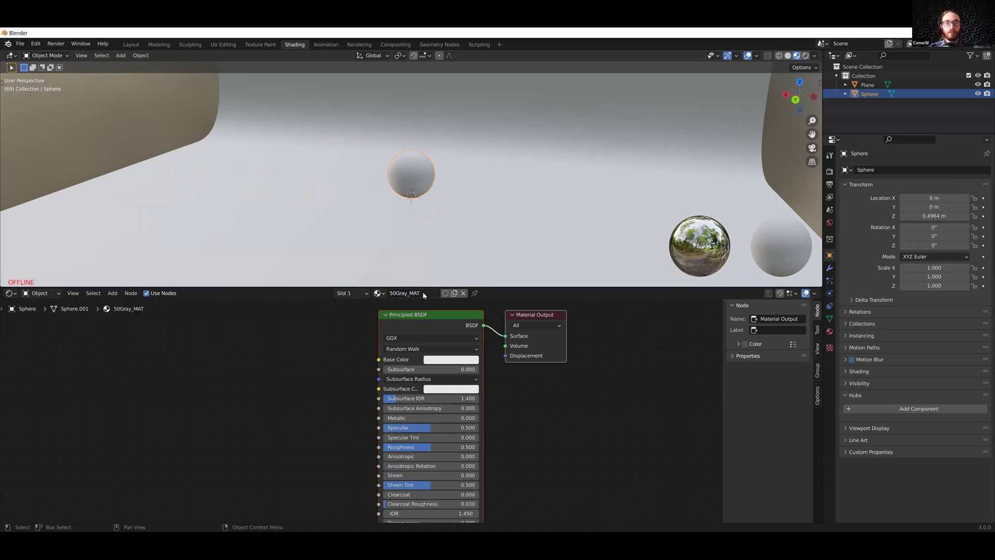
Set the Base Color value (V) of 50Gray_MAT to 0.18
{"action": "left_click", "coordinate": [438, 359]}
{"action": "left_click", "coordinate": [477, 337]}
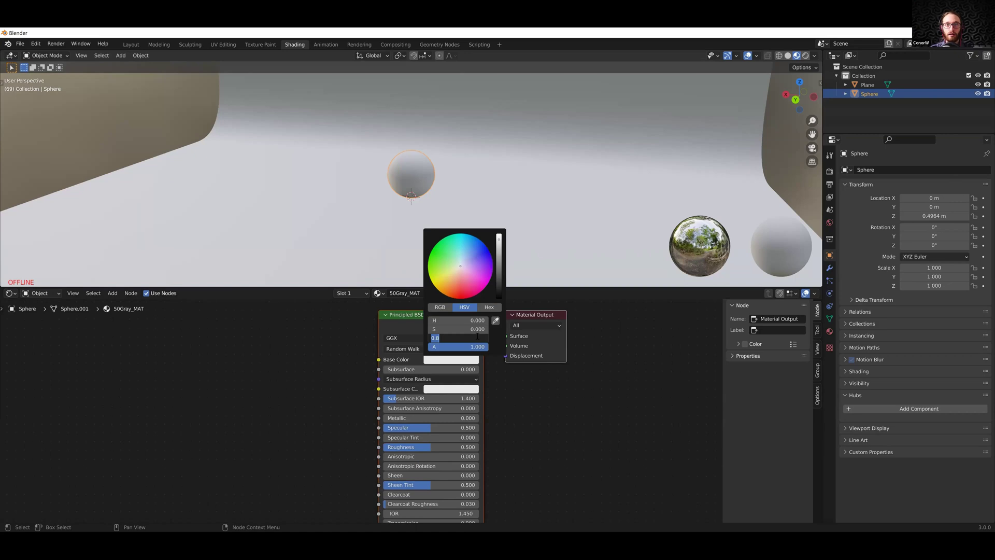
{"action": "type", "text": ".18"}
{"action": "key", "text": "Return"}
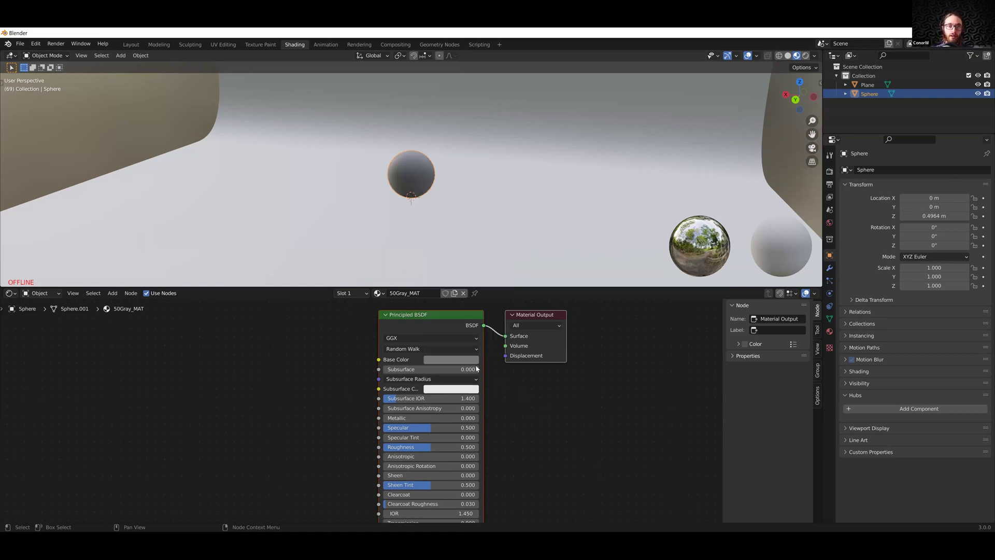
{"action": "left_click", "coordinate": [469, 360]}
{"action": "left_click", "coordinate": [567, 438]}
Set the Roughness of 50Gray_MAT to 0.65
{"action": "left_click", "coordinate": [442, 447]}
{"action": "key", "text": "BackSpace"}
{"action": "key", "text": "Return"}
{"action": "middle_click_drag", "start_coordinate": [452, 185], "coordinate": [406, 206]}
{"action": "scroll", "coordinate": [438, 181], "scroll_direction": "up", "scroll_amount": 6}
{"action": "scroll", "coordinate": [477, 208], "scroll_direction": "down", "scroll_amount": 6}
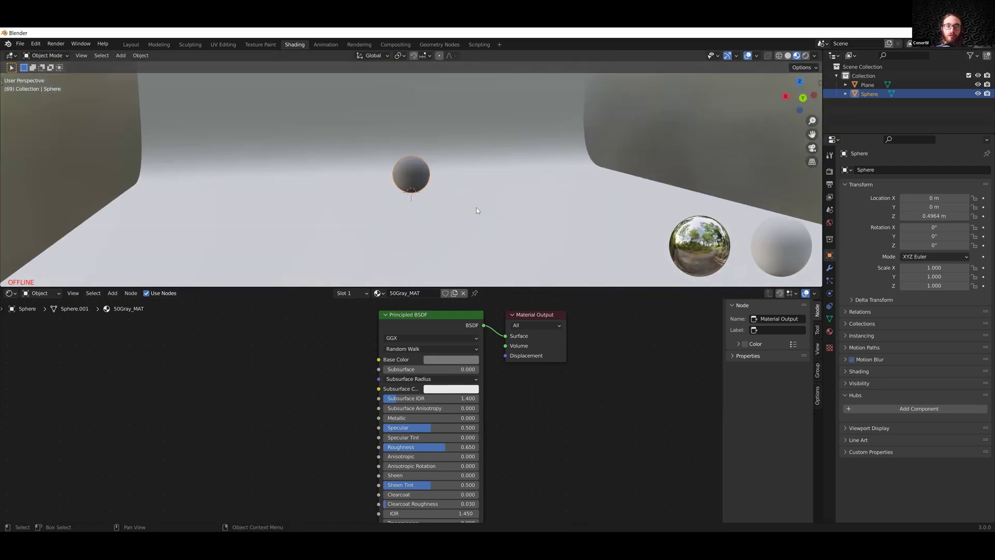
Create a new material named BG_MAT on the backdrop plane
{"action": "left_click", "coordinate": [494, 164]}
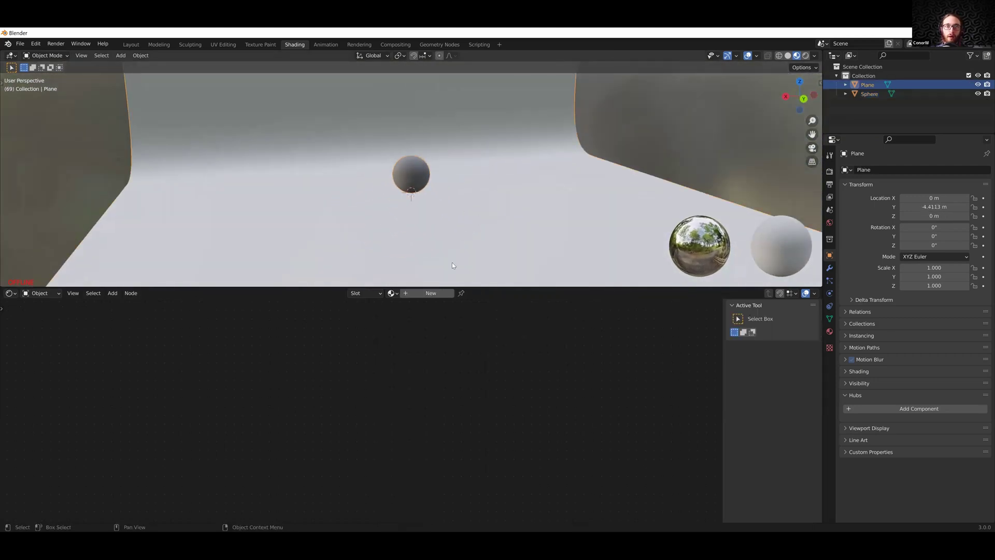
{"action": "left_click", "coordinate": [418, 294]}
{"action": "type", "text": "BG_MAT"}
{"action": "key", "text": "Return"}
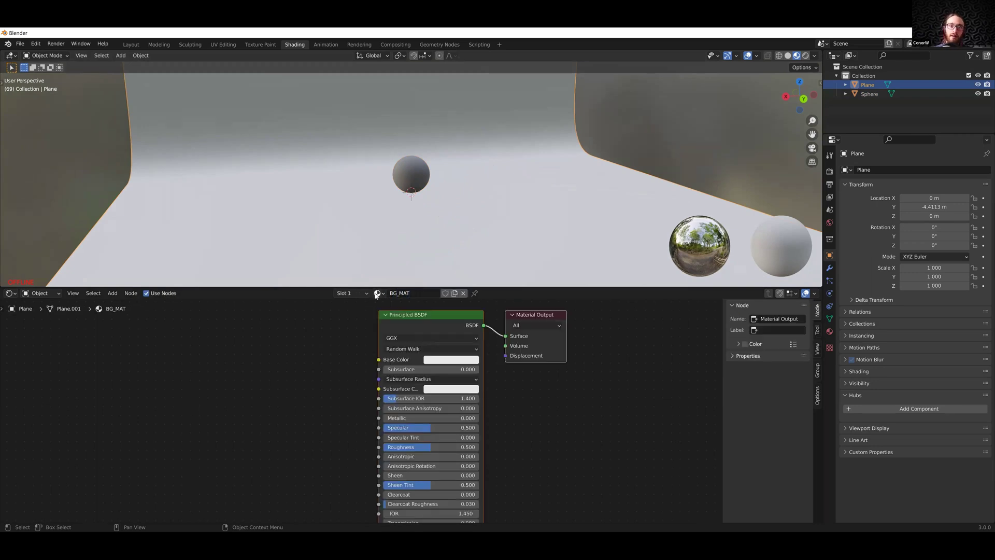
Set the Base Color value (V) of BG_MAT to 0.18
{"action": "left_click", "coordinate": [452, 360]}
{"action": "left_click", "coordinate": [482, 338]}
{"action": "type", "text": ".1"}
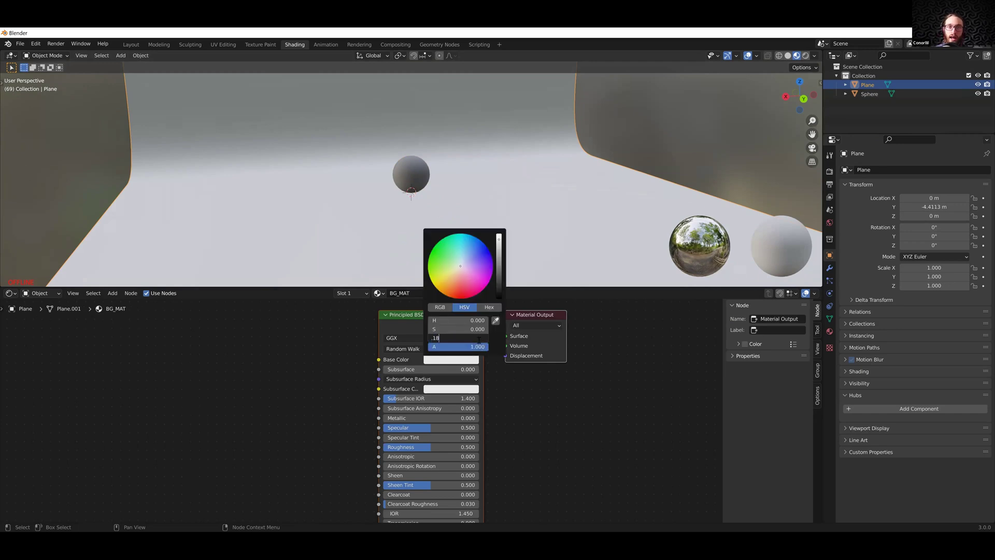
{"action": "type", "text": "8"}
{"action": "key", "text": "Return"}
Set the Roughness of BG_MAT to 0.65
{"action": "left_click", "coordinate": [466, 447]}
{"action": "key", "text": "BackSpace"}
{"action": "type", "text": ".65"}
{"action": "key", "text": "Return"}
Apply smooth shading to the backdrop plane
{"action": "middle_click_drag", "start_coordinate": [596, 208], "coordinate": [405, 165]}
{"action": "right_click", "coordinate": [401, 166]}
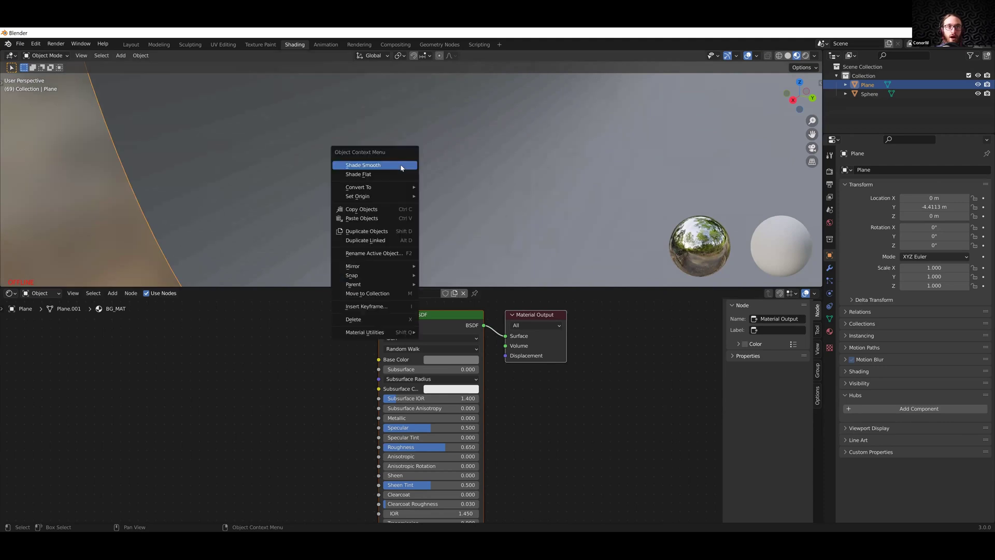
{"action": "mouse_move", "coordinate": [515, 156]}
{"action": "middle_mouse_down"}
{"action": "mouse_move", "coordinate": [589, 156]}
{"action": "mouse_move", "coordinate": [504, 160]}
{"action": "mouse_move", "coordinate": [457, 179]}
{"action": "mouse_move", "coordinate": [497, 150]}
{"action": "middle_mouse_up"}
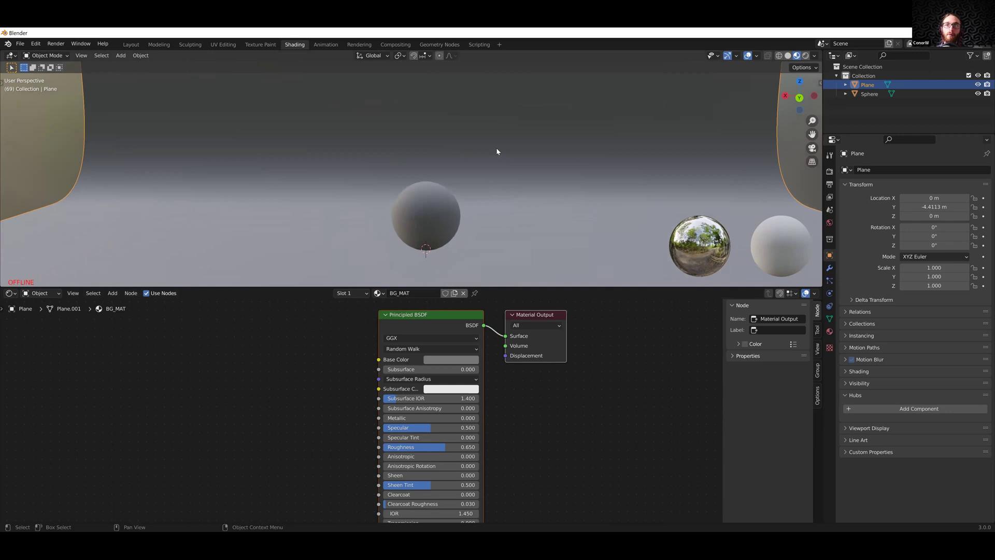
Switch the viewport to rendered shading and use Cycles as the render engine
{"action": "left_click", "coordinate": [805, 56]}
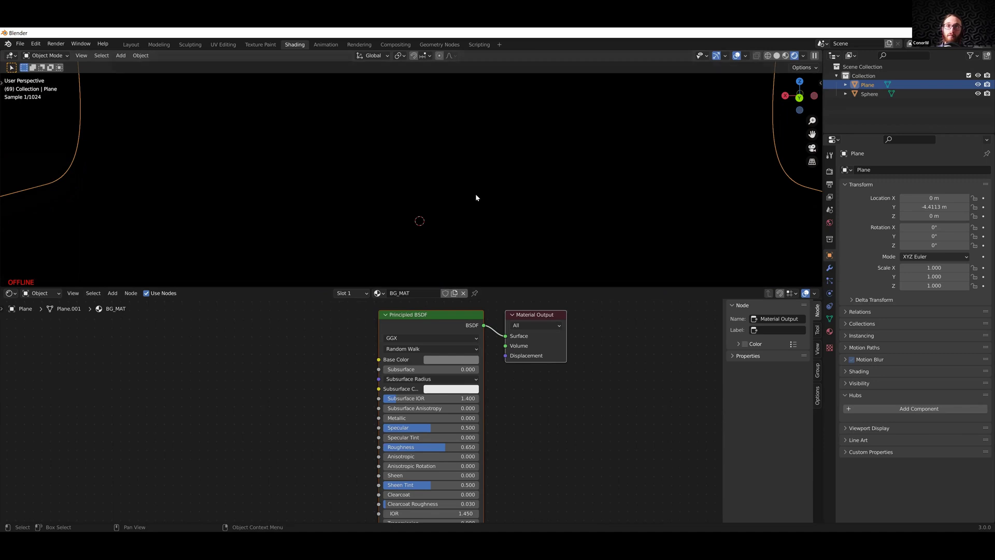
{"action": "left_click", "coordinate": [829, 171]}
{"action": "left_click", "coordinate": [947, 170]}
{"action": "left_click", "coordinate": [919, 180]}
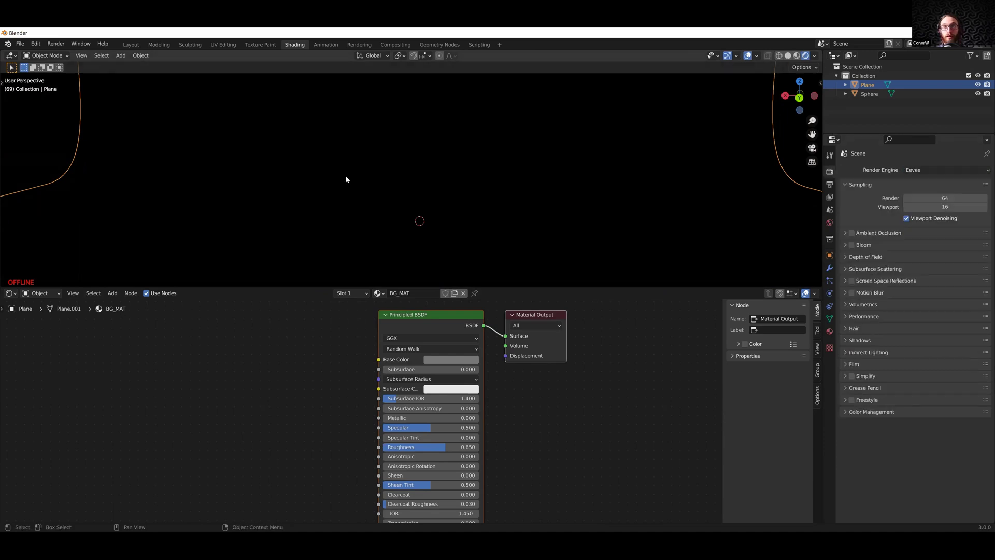
{"action": "left_click", "coordinate": [814, 56]}
{"action": "left_click", "coordinate": [786, 100]}
{"action": "left_click", "coordinate": [787, 110]}
{"action": "left_click_drag", "start_coordinate": [787, 110], "coordinate": [809, 73]}
{"action": "left_click", "coordinate": [930, 170]}
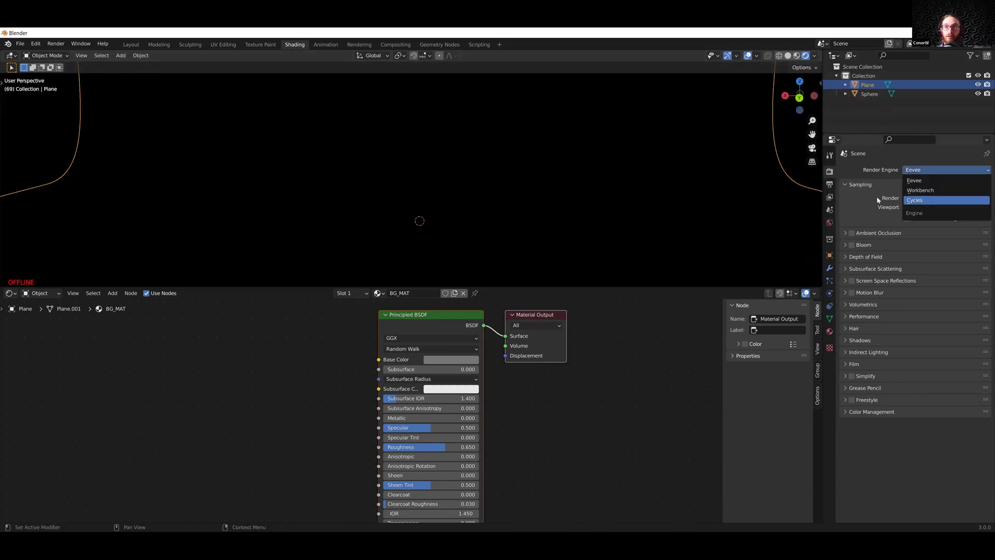
{"action": "left_click", "coordinate": [920, 200]}
Add an area light and move it up and to the side of the sphere
{"action": "key", "text": "shift+a"}
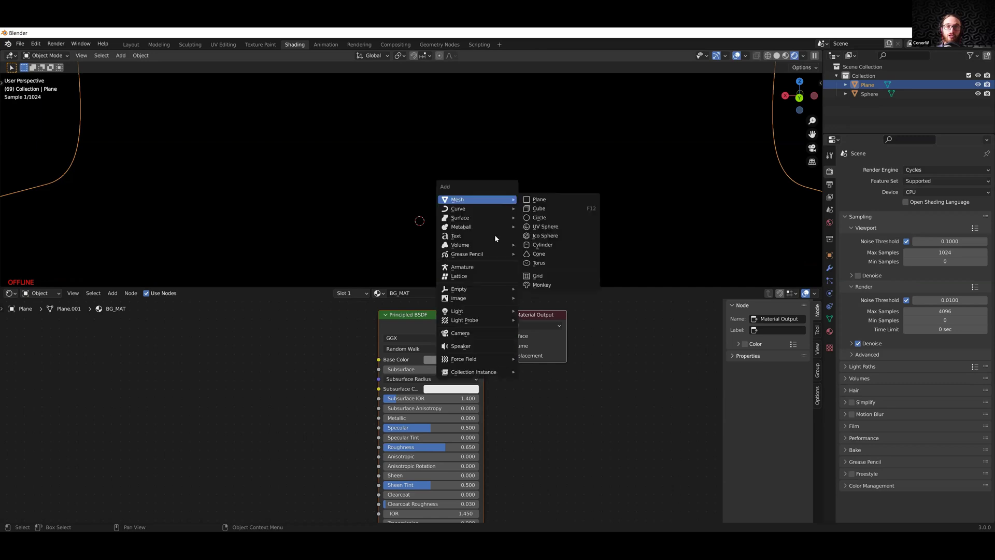
{"action": "mouse_move", "coordinate": [487, 311]}
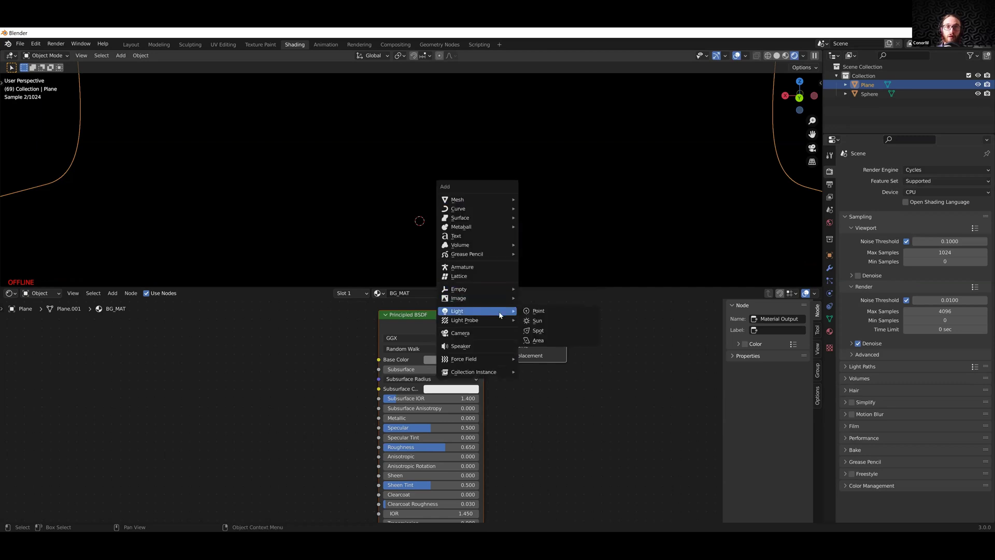
{"action": "left_click", "coordinate": [562, 340]}
{"action": "middle_click_drag", "start_coordinate": [453, 207], "coordinate": [609, 231]}
{"action": "key", "text": "g"}
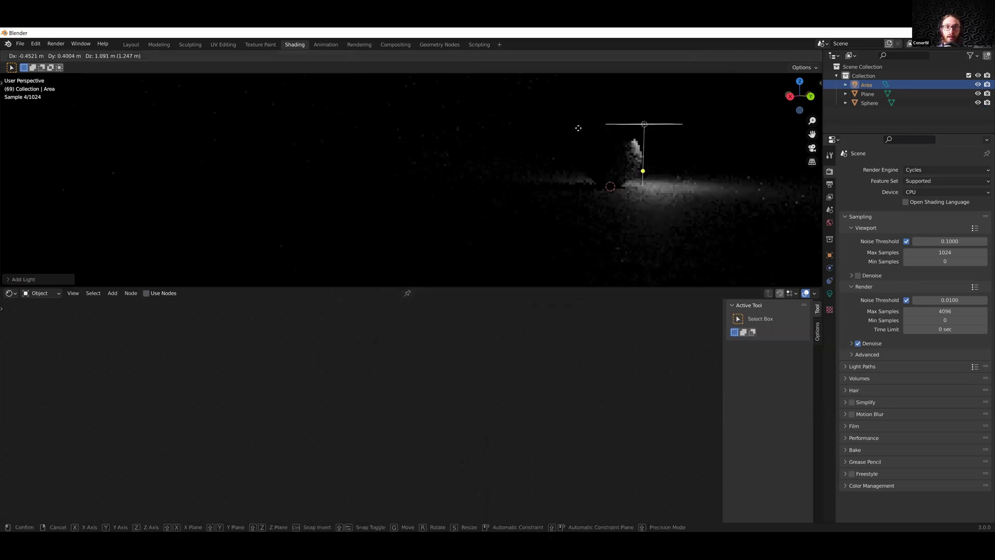
{"action": "left_click", "coordinate": [617, 142]}
{"action": "middle_click_drag", "start_coordinate": [617, 142], "coordinate": [470, 176]}
Center the view on the sphere, then select the area light and aim it down at the sphere
{"action": "left_click", "coordinate": [381, 199]}
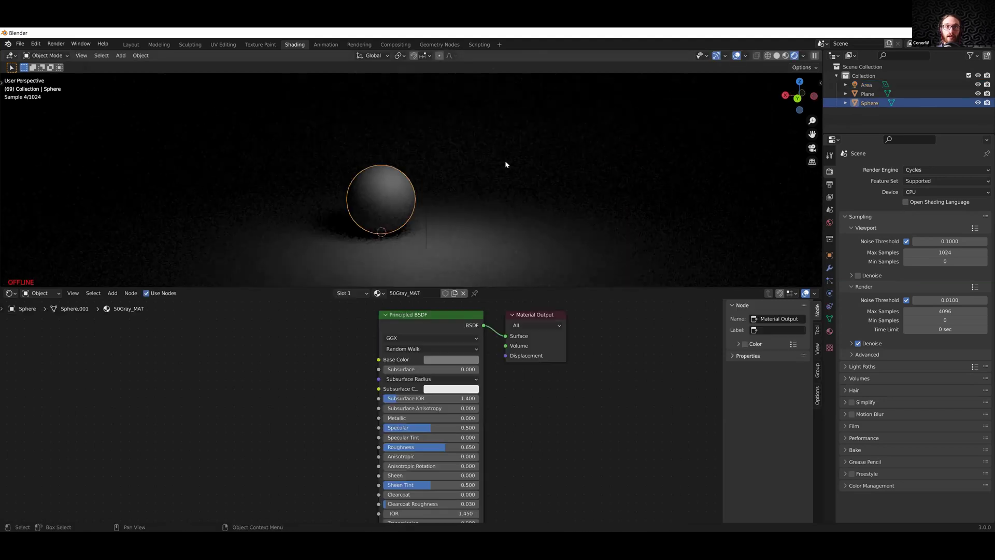
{"action": "key", "text": "KP_Decimal"}
{"action": "scroll", "coordinate": [495, 182], "scroll_direction": "down", "scroll_amount": 4}
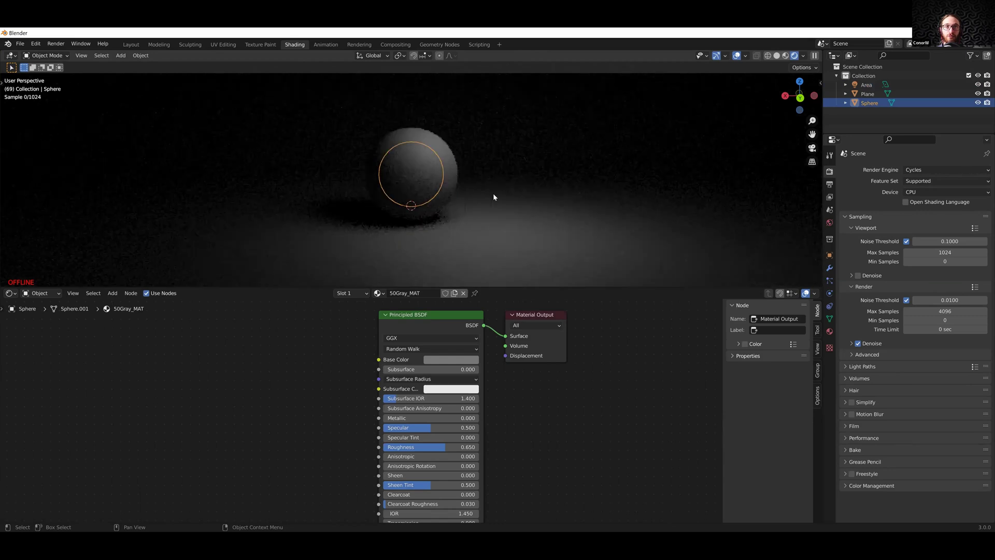
{"action": "scroll", "coordinate": [496, 184], "scroll_direction": "down", "scroll_amount": 2}
{"action": "left_click", "coordinate": [481, 163]}
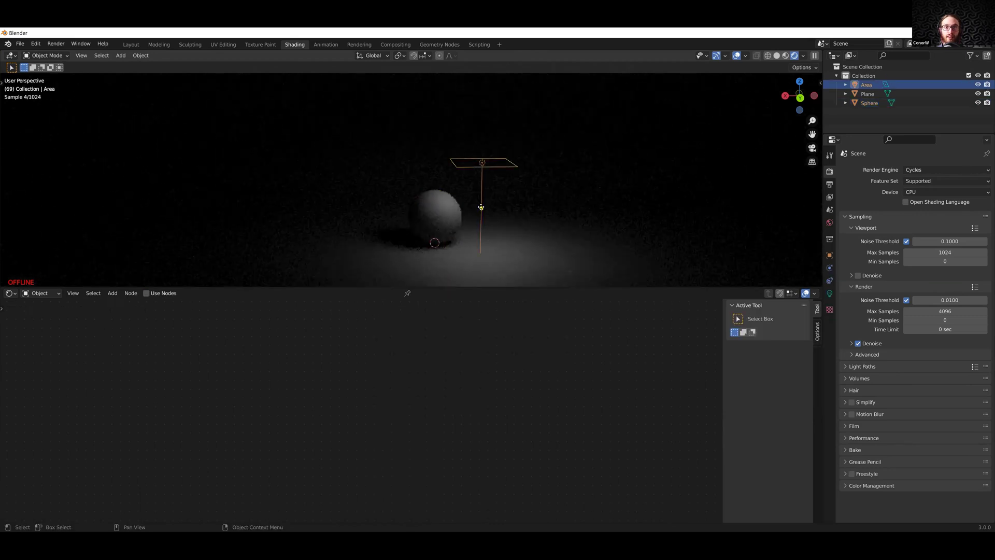
{"action": "left_click_drag", "start_coordinate": [480, 207], "coordinate": [410, 242]}
{"action": "middle_click_drag", "start_coordinate": [533, 201], "coordinate": [564, 195]}
Move the area light higher and farther away from the sphere and set its power to 75 W
{"action": "key", "text": "g"}
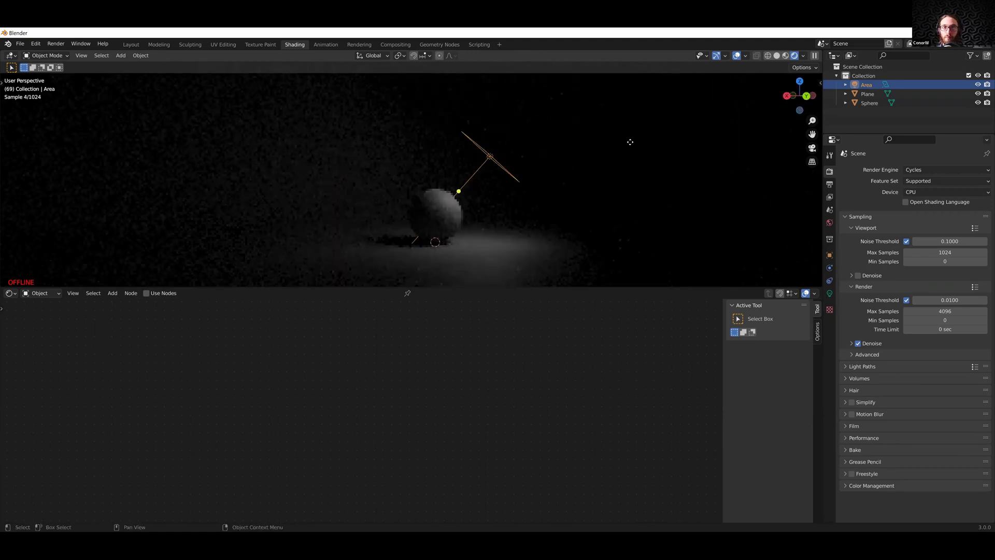
{"action": "left_click", "coordinate": [653, 129]}
{"action": "left_click", "coordinate": [829, 294]}
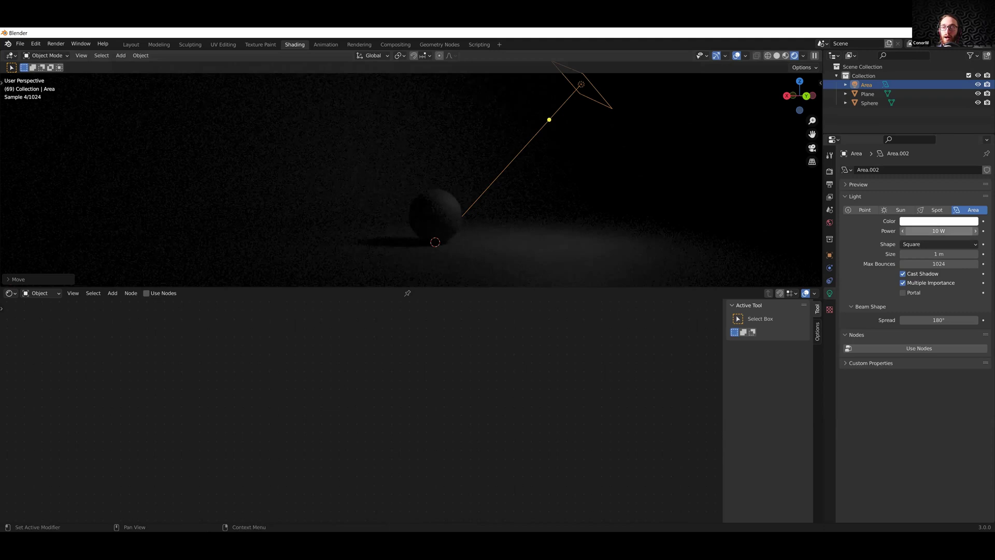
Rotate the area light from two different view angles so that its beam points at the sphere
{"action": "middle_click_drag", "start_coordinate": [517, 166], "coordinate": [478, 223]}
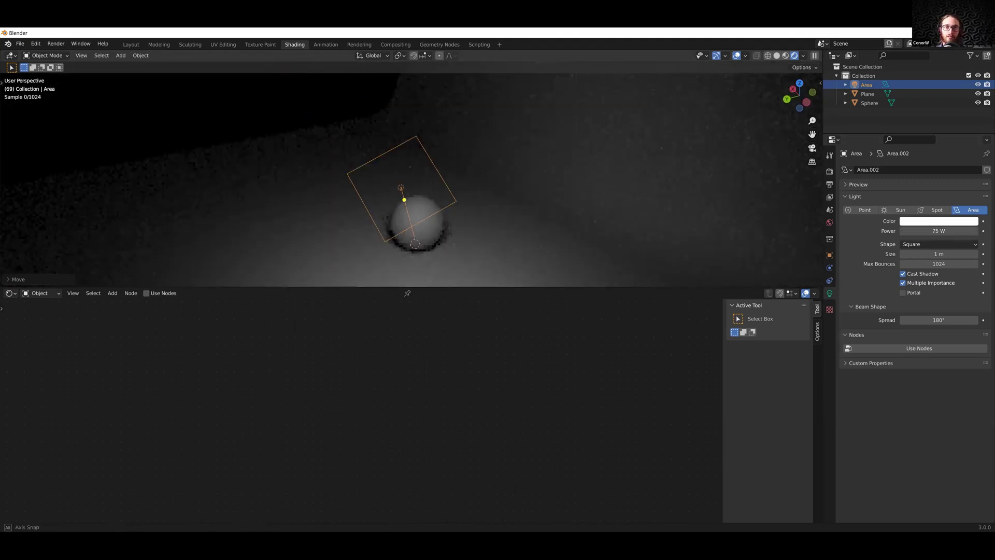
{"action": "key", "text": "r"}
{"action": "left_click", "coordinate": [560, 282]}
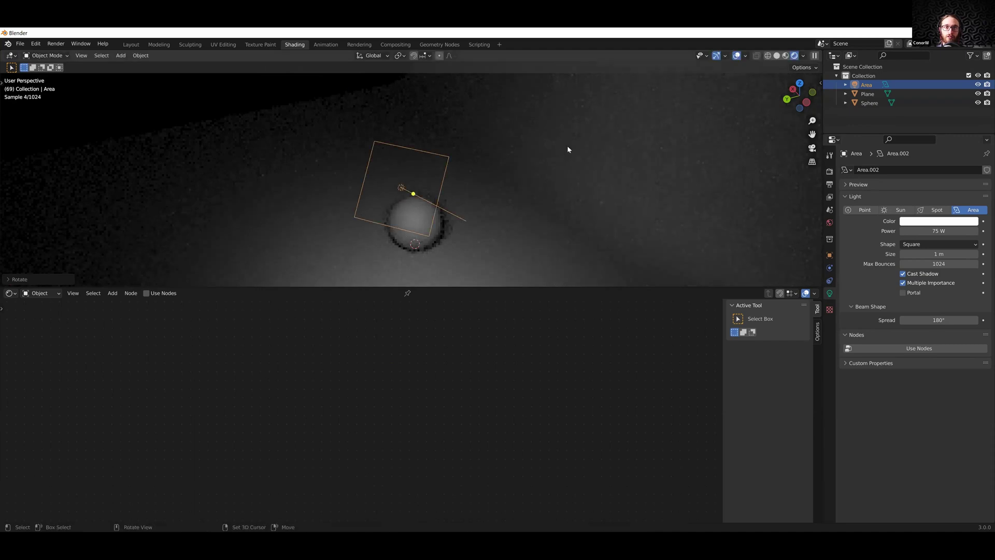
{"action": "middle_click_drag", "start_coordinate": [567, 145], "coordinate": [662, 156]}
{"action": "middle_click_drag", "start_coordinate": [738, 163], "coordinate": [518, 186]}
{"action": "key", "text": "r"}
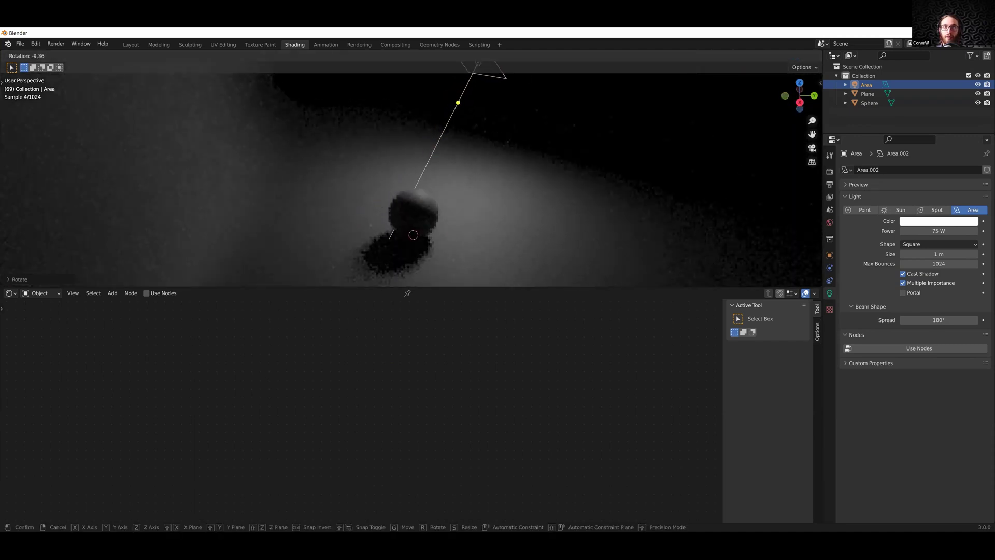
{"action": "left_click", "coordinate": [539, 234]}
Frame the lit sphere from the front and enlarge the 3D viewport by shrinking the node editor
{"action": "middle_click_drag", "start_coordinate": [538, 234], "coordinate": [394, 223]}
{"action": "left_click_drag", "start_coordinate": [515, 159], "coordinate": [431, 220]}
{"action": "mouse_move", "coordinate": [431, 220]}
{"action": "middle_mouse_down"}
{"action": "mouse_move", "coordinate": [492, 230]}
{"action": "mouse_move", "coordinate": [516, 170]}
{"action": "mouse_move", "coordinate": [490, 197]}
{"action": "mouse_move", "coordinate": [505, 173]}
{"action": "mouse_move", "coordinate": [429, 203]}
{"action": "middle_mouse_up"}
{"action": "scroll", "coordinate": [415, 207], "scroll_direction": "up", "scroll_amount": 8}
{"action": "scroll", "coordinate": [429, 207], "scroll_direction": "down", "scroll_amount": 5}
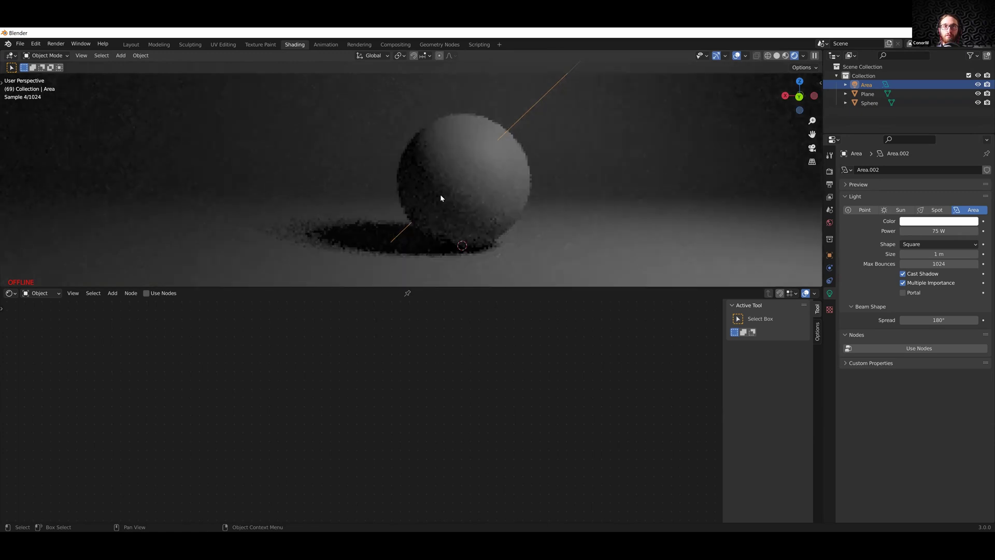
{"action": "scroll", "coordinate": [427, 211], "scroll_direction": "up", "scroll_amount": 2}
{"action": "scroll", "coordinate": [427, 212], "scroll_direction": "down", "scroll_amount": 1}
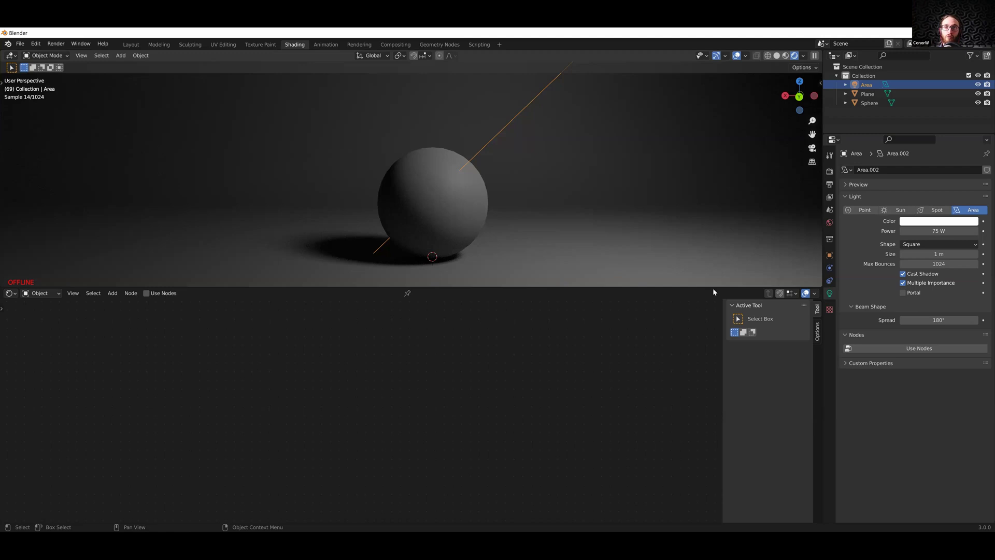
{"action": "left_click_drag", "start_coordinate": [713, 287], "coordinate": [686, 398]}
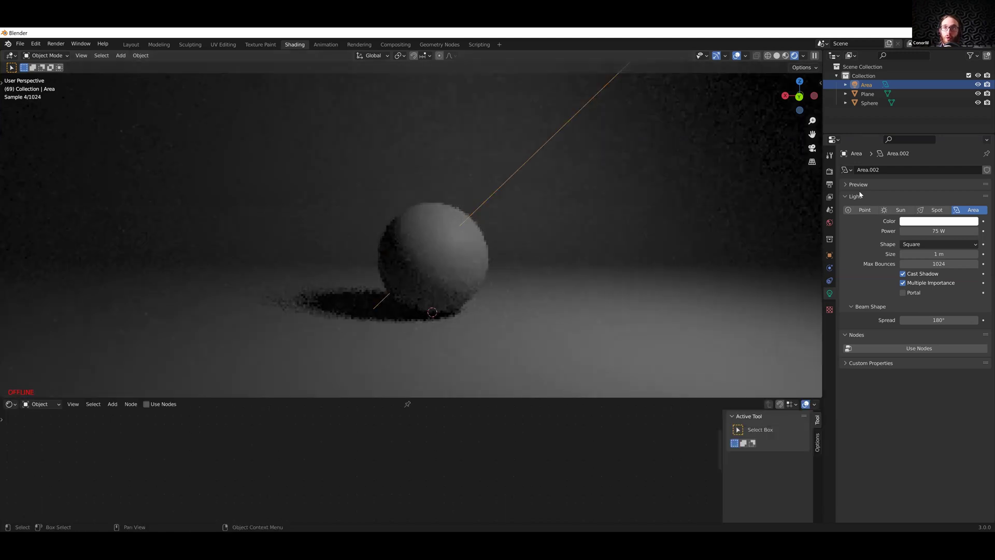
Set the Cycles viewport max samples to 8
{"action": "left_click", "coordinate": [829, 173]}
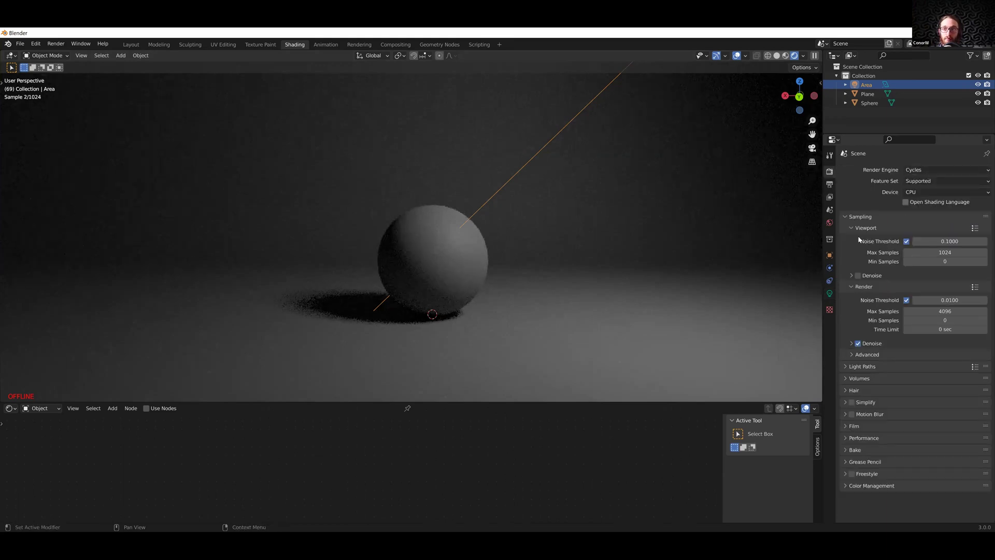
{"action": "left_click", "coordinate": [939, 252]}
{"action": "type", "text": "8"}
{"action": "key", "text": "Return"}
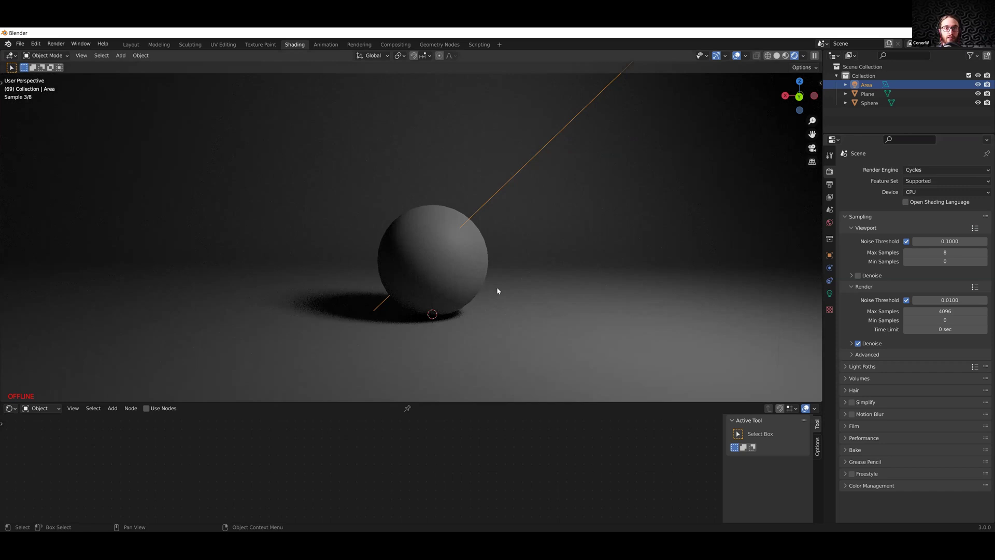
{"action": "middle_click_drag", "start_coordinate": [533, 302], "coordinate": [520, 295]}
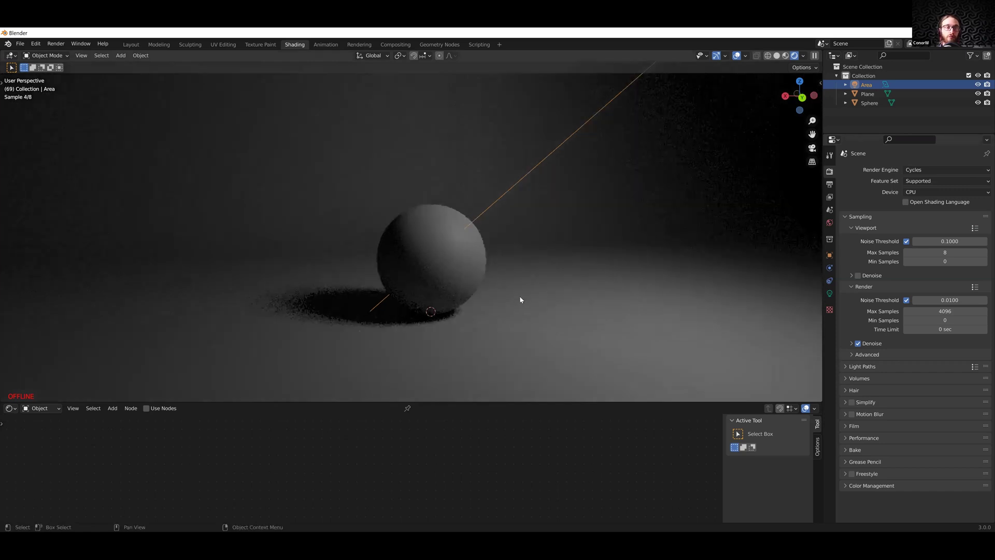
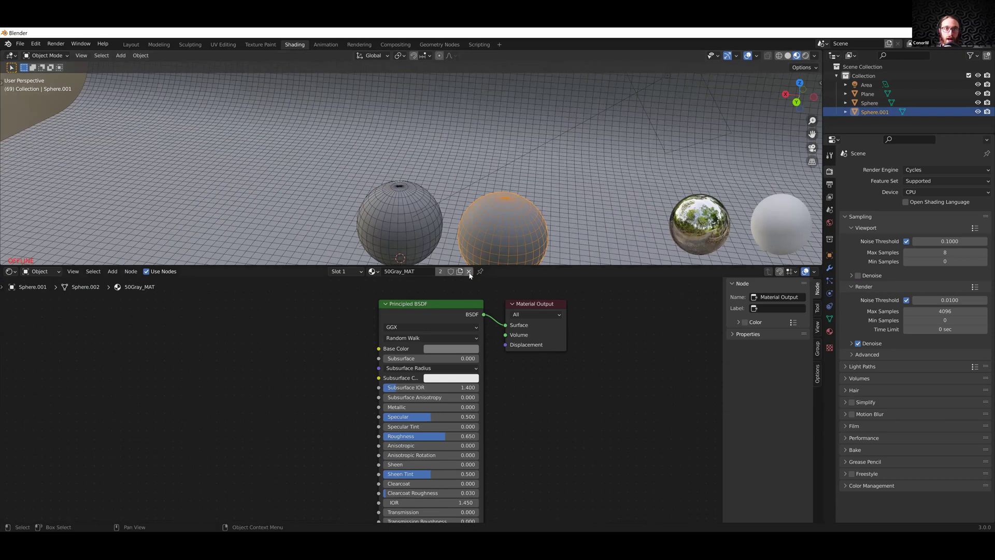
Unlink the 50Gray_MAT material from the second sphere
{"action": "scroll", "coordinate": [410, 290], "scroll_direction": "up", "scroll_amount": 2}
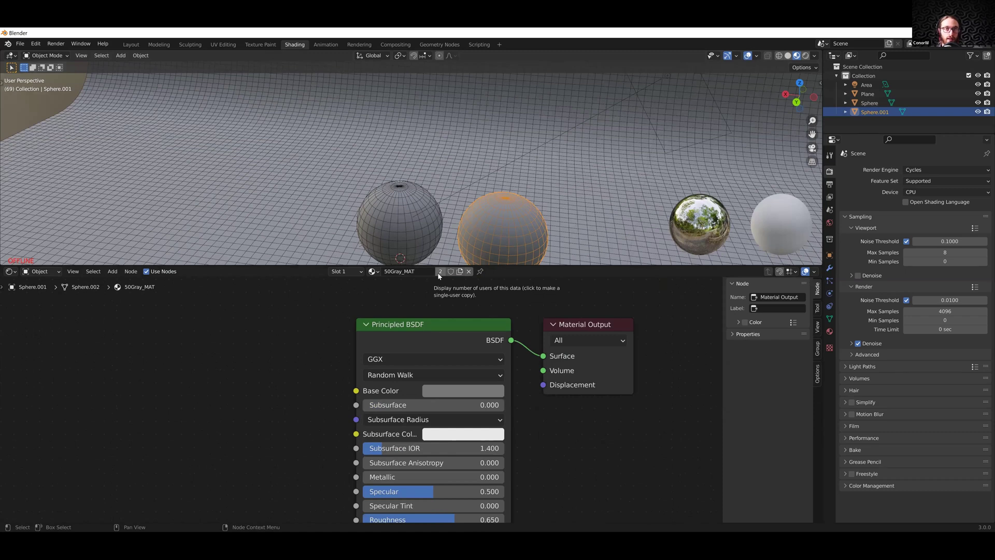
{"action": "left_click", "coordinate": [433, 228]}
{"action": "left_click", "coordinate": [500, 238]}
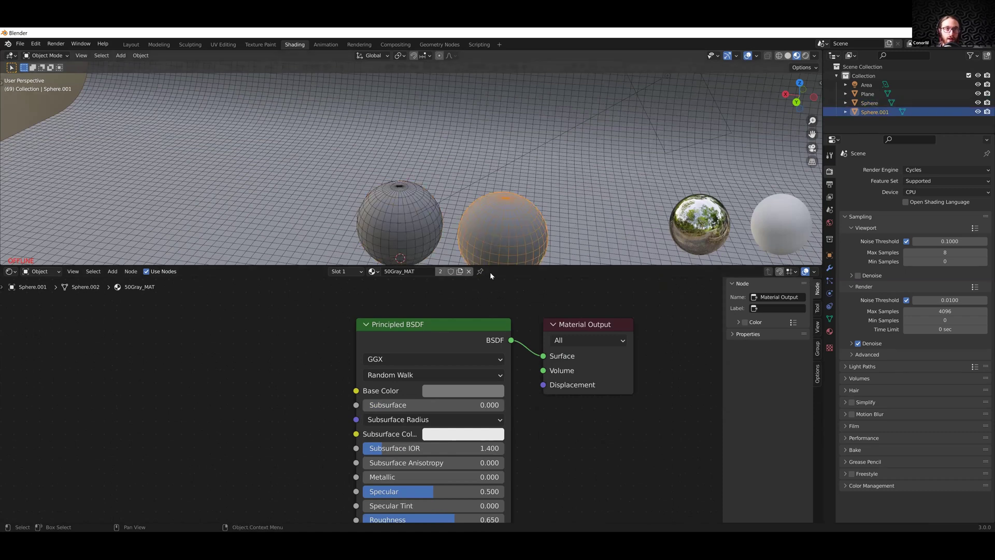
{"action": "left_click", "coordinate": [468, 271]}
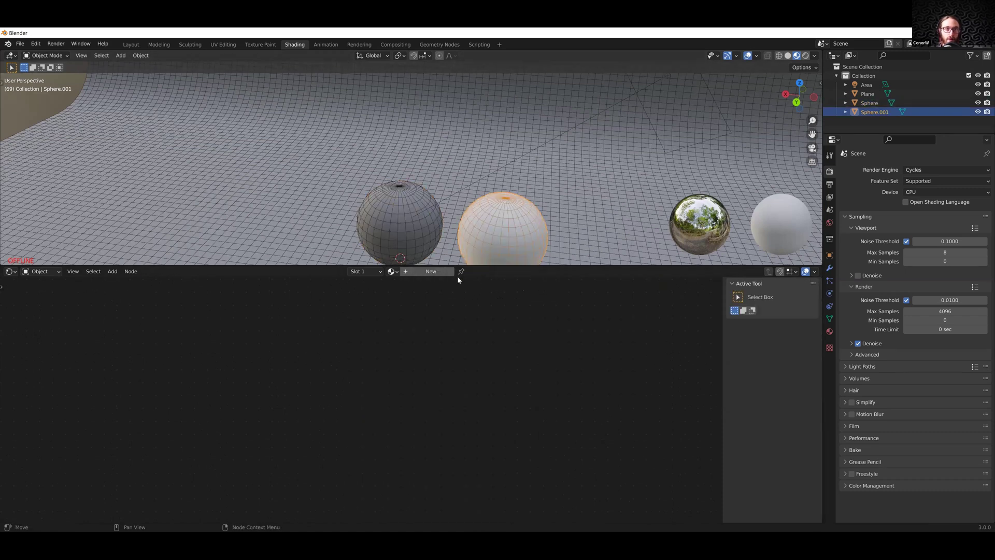
Duplicate the gray sphere three times, and delete the three copies
{"action": "left_click", "coordinate": [413, 234]}
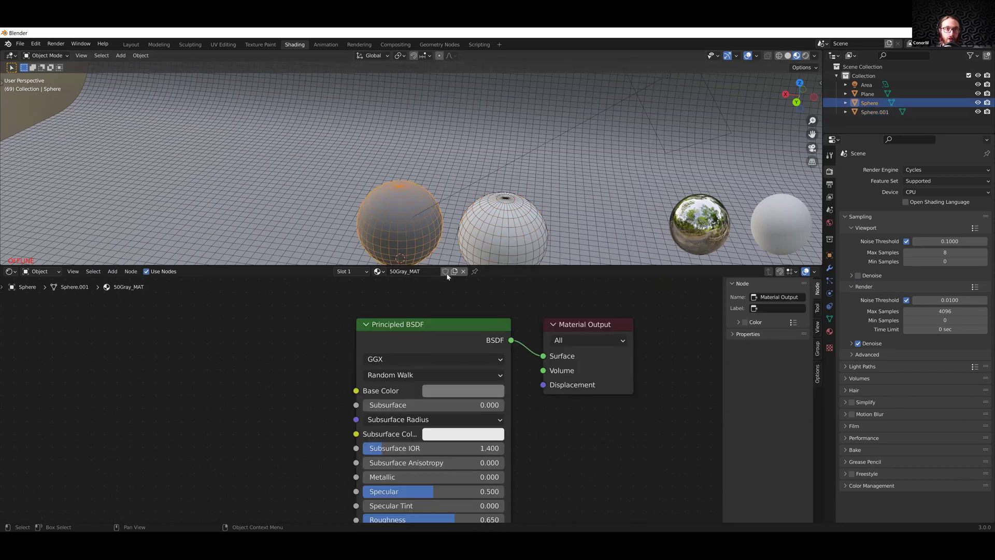
{"action": "key", "text": "shift+d"}
{"action": "left_click", "coordinate": [310, 138]}
{"action": "key", "text": "shift+d"}
{"action": "left_click", "coordinate": [276, 239]}
{"action": "key", "text": "shift+d"}
{"action": "left_click", "coordinate": [384, 278]}
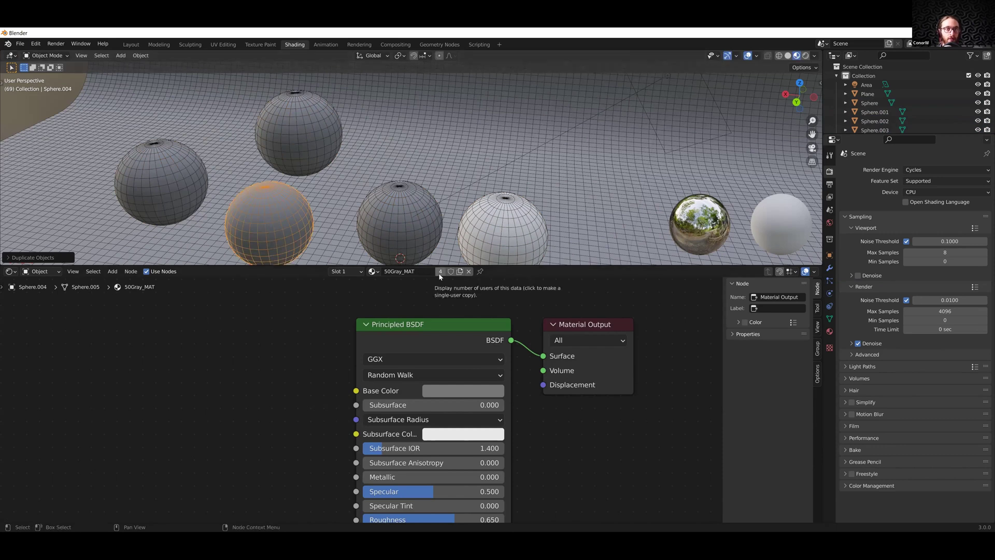
{"action": "left_click", "coordinate": [298, 134], "text": "shift"}
{"action": "left_click", "coordinate": [167, 181], "text": "shift"}
{"action": "key", "text": "x"}
{"action": "left_click", "coordinate": [284, 199]}
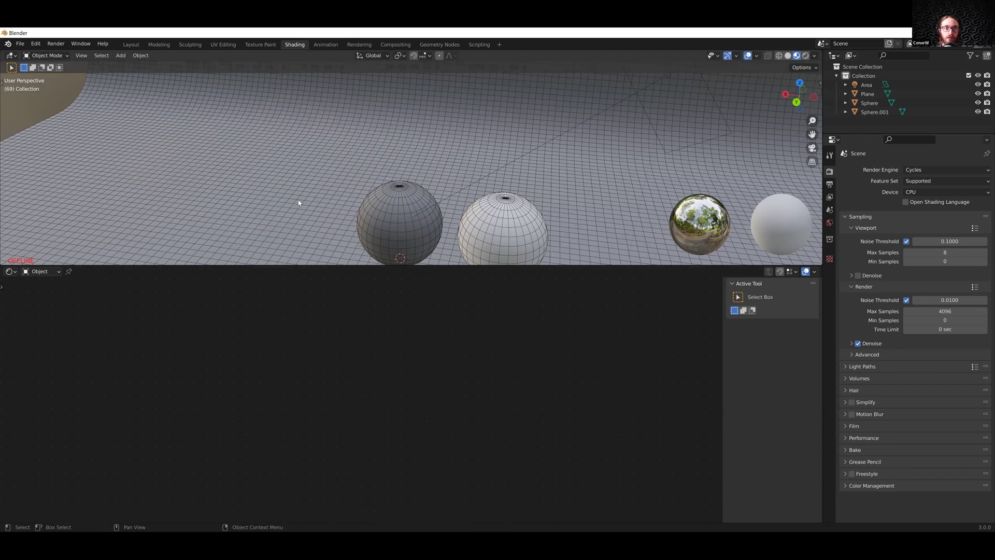
Create a new material on the second sphere and name it Chrome_MAT
{"action": "left_click", "coordinate": [508, 228]}
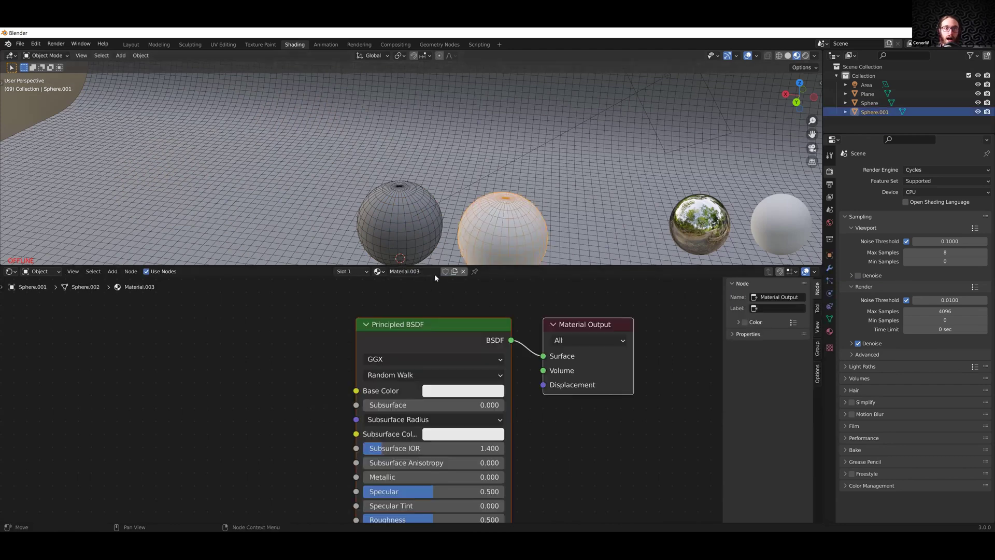
{"action": "double_click", "coordinate": [424, 272]}
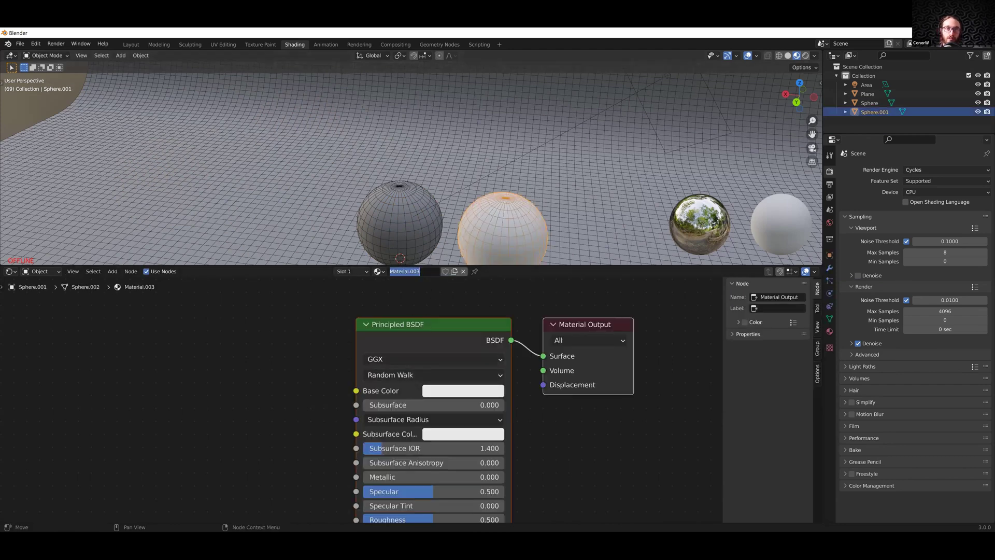
{"action": "type", "text": "Chrome_MAT"}
{"action": "key", "text": "Return"}
{"action": "scroll", "coordinate": [317, 416], "scroll_direction": "down", "scroll_amount": 1}
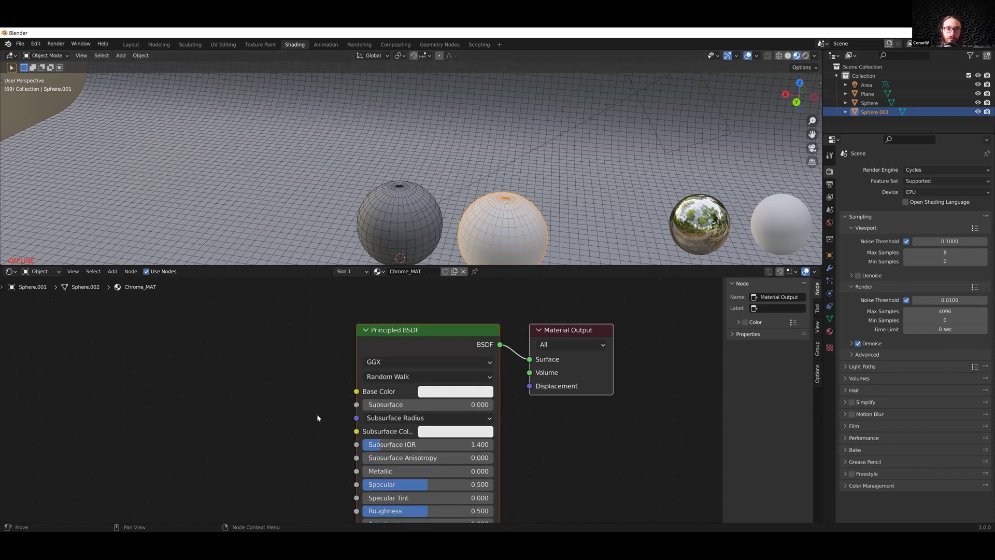
Set the chrome material's metallic value to 1.000 and its roughness to 0.000
{"action": "left_click_drag", "start_coordinate": [457, 471], "coordinate": [499, 474]}
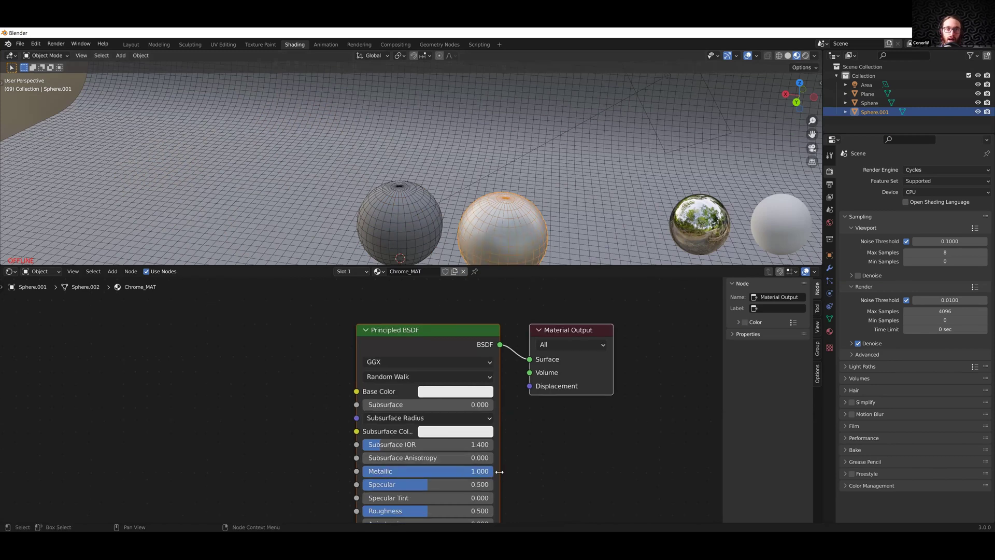
{"action": "middle_click_drag", "start_coordinate": [500, 471], "coordinate": [501, 416]}
{"action": "left_click_drag", "start_coordinate": [450, 456], "coordinate": [363, 457]}
Make the material preview use the scene lights and the scene world
{"action": "middle_click_drag", "start_coordinate": [485, 166], "coordinate": [691, 165]}
{"action": "scroll", "coordinate": [691, 165], "scroll_direction": "up", "scroll_amount": 5}
{"action": "left_click", "coordinate": [588, 161]}
{"action": "middle_click_drag", "start_coordinate": [588, 160], "coordinate": [498, 145]}
{"action": "scroll", "coordinate": [499, 145], "scroll_direction": "down", "scroll_amount": 1}
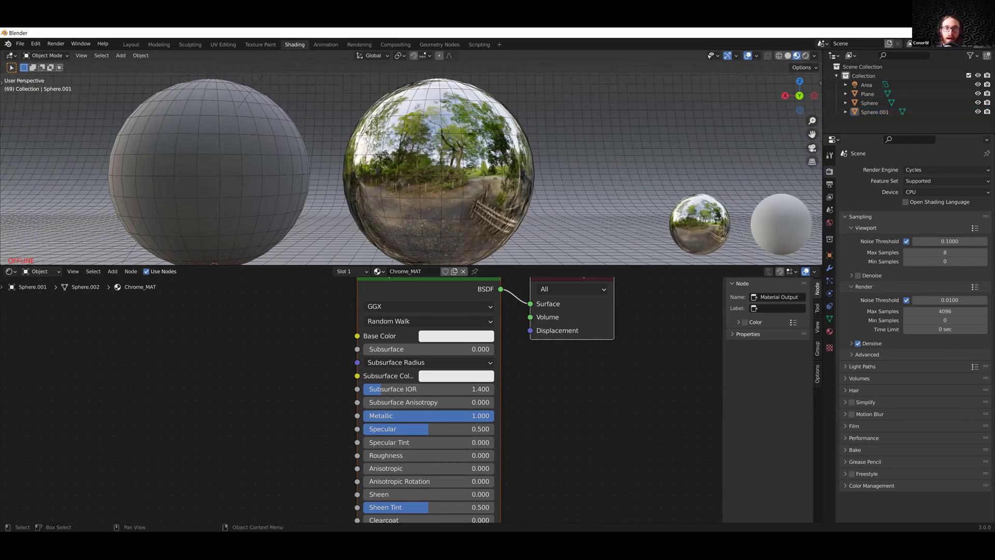
{"action": "left_click", "coordinate": [814, 56]}
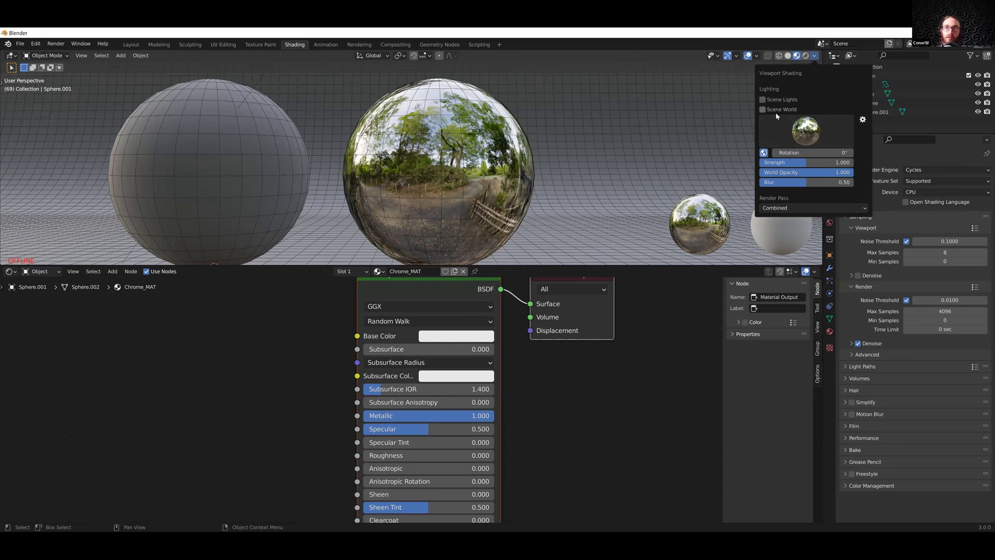
{"action": "left_click", "coordinate": [777, 110]}
{"action": "left_click", "coordinate": [777, 99]}
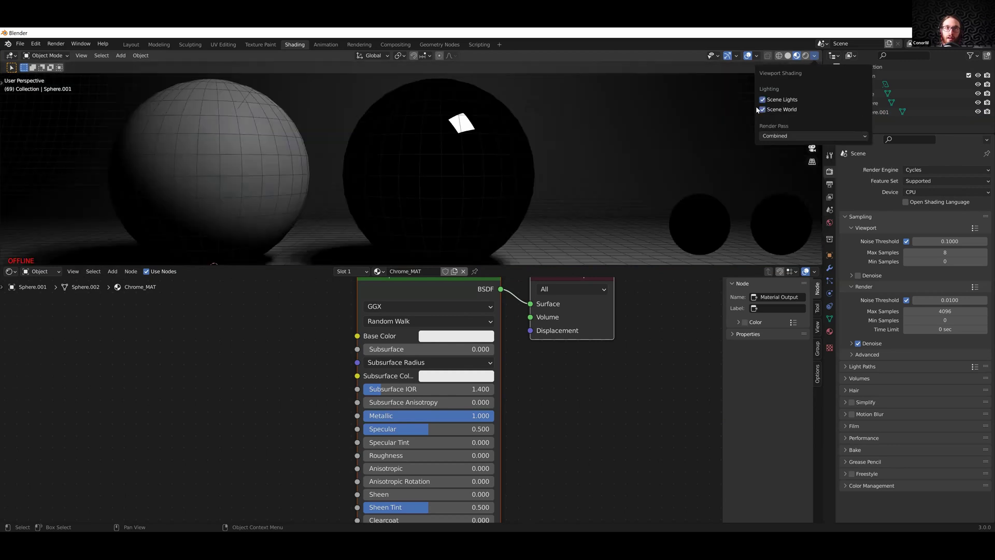
Hide the viewport overlays and compare the two spheres in material preview and rendered shading
{"action": "middle_click_drag", "start_coordinate": [462, 167], "coordinate": [486, 176]}
{"action": "scroll", "coordinate": [486, 176], "scroll_direction": "down", "scroll_amount": 6}
{"action": "middle_click_drag", "start_coordinate": [383, 176], "coordinate": [326, 187]}
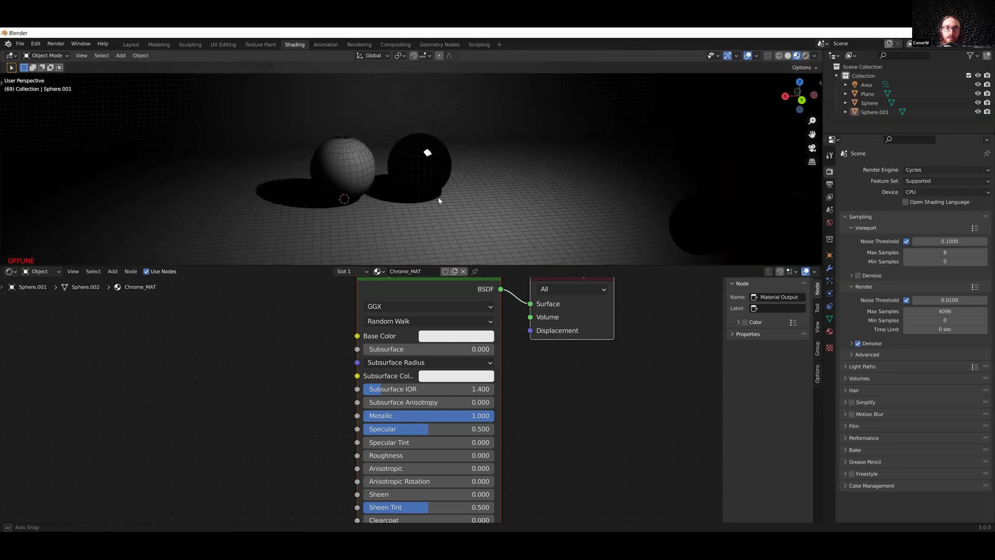
{"action": "middle_click_drag", "start_coordinate": [430, 192], "coordinate": [492, 174]}
{"action": "scroll", "coordinate": [512, 167], "scroll_direction": "up", "scroll_amount": 3}
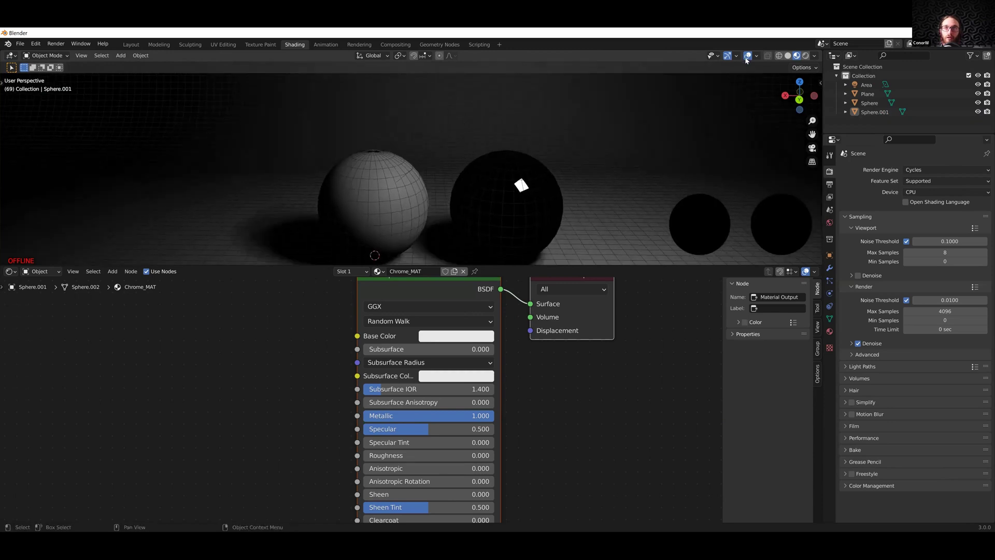
{"action": "left_click", "coordinate": [747, 55]}
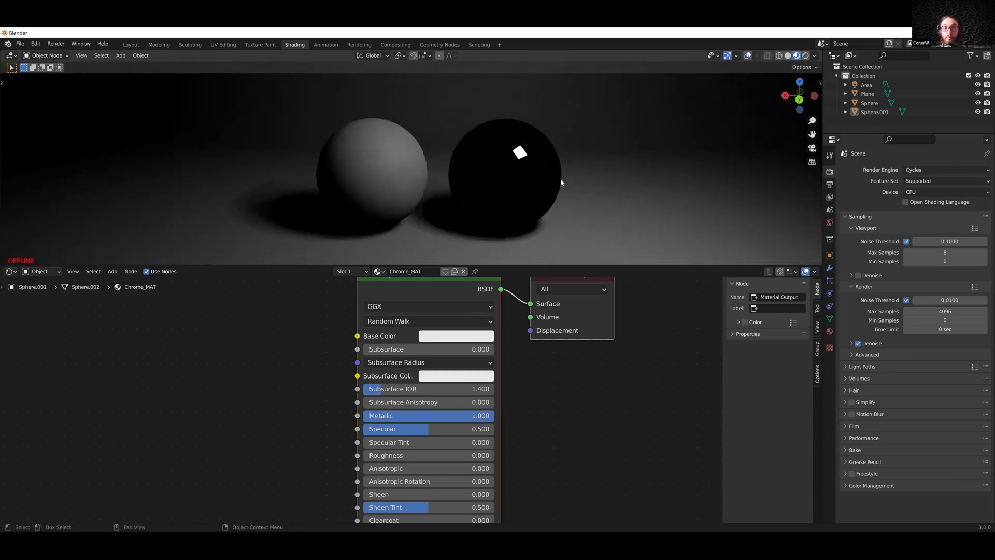
{"action": "left_click", "coordinate": [805, 56]}
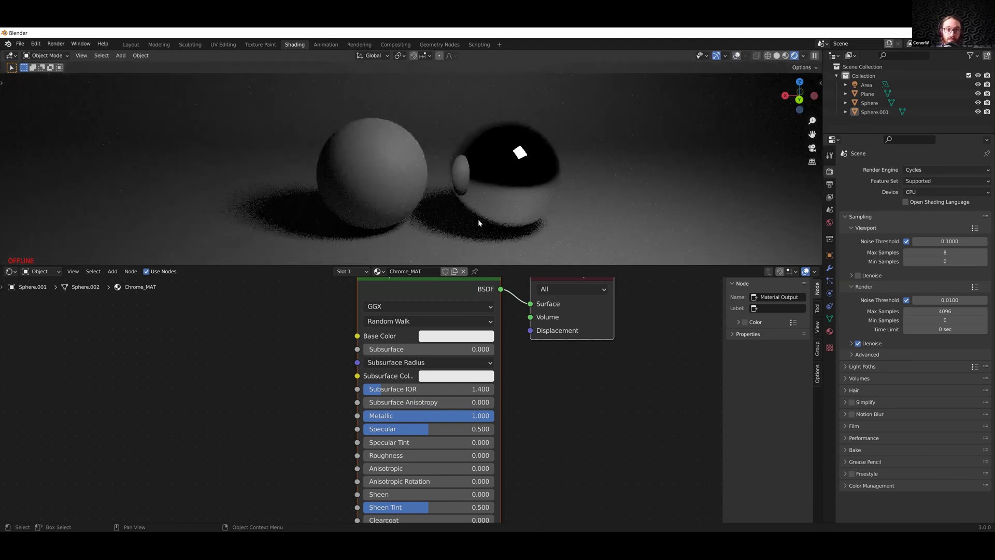
{"action": "left_click", "coordinate": [786, 56]}
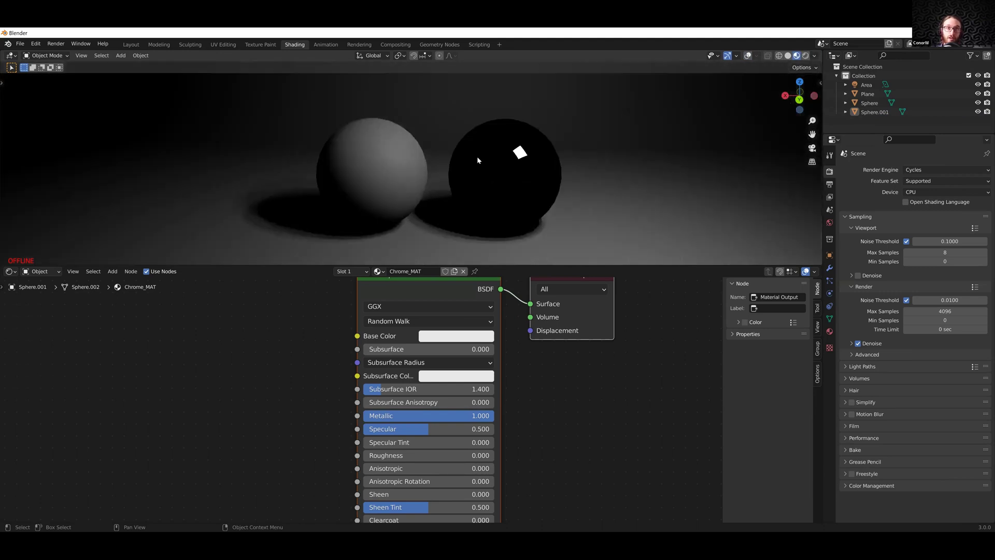
Duplicate the area light, place the copy on the gray sphere's side and rotate it toward the spheres
{"action": "middle_click_drag", "start_coordinate": [462, 184], "coordinate": [555, 153]}
{"action": "scroll", "coordinate": [526, 158], "scroll_direction": "down", "scroll_amount": 5}
{"action": "left_click", "coordinate": [458, 135]}
{"action": "middle_click_drag", "start_coordinate": [580, 187], "coordinate": [500, 184]}
{"action": "key", "text": "shift+d"}
{"action": "left_click", "coordinate": [357, 254]}
{"action": "key", "text": "r"}
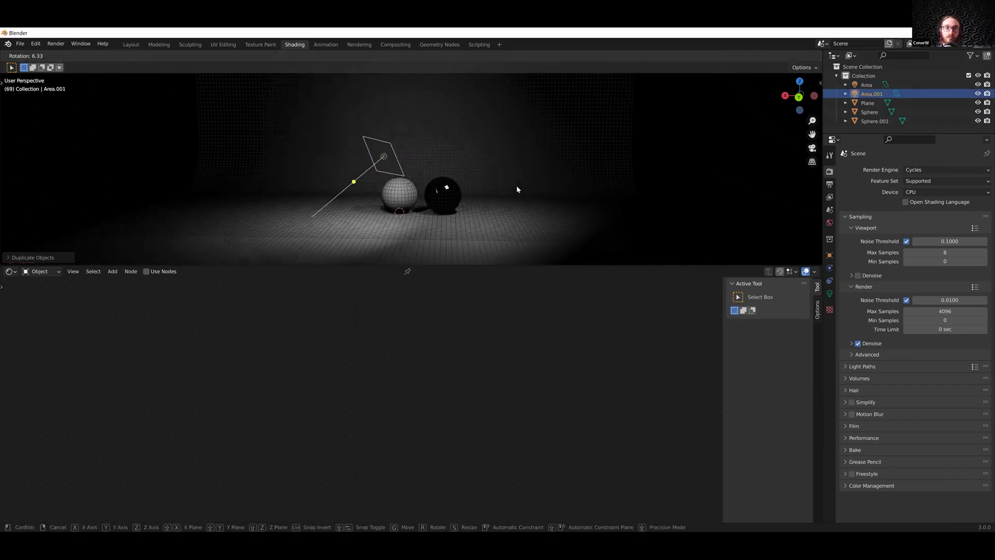
{"action": "left_click", "coordinate": [419, 171]}
Adjust the duplicated area light's position and rotation from several angles so it lights the spheres from the opposite side
{"action": "middle_click_drag", "start_coordinate": [419, 171], "coordinate": [383, 183]}
{"action": "key", "text": "g"}
{"action": "left_click", "coordinate": [395, 251]}
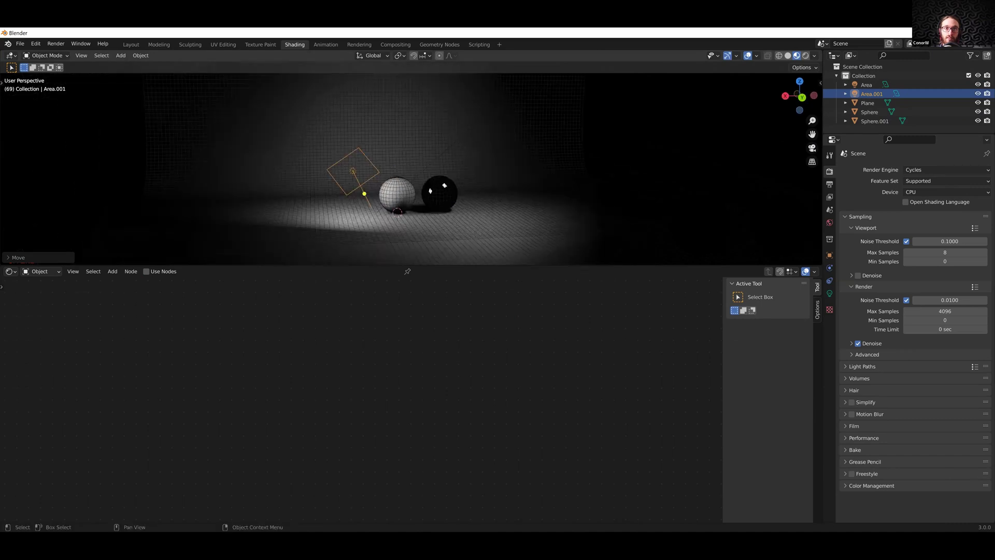
{"action": "key", "text": "r"}
{"action": "left_click", "coordinate": [492, 242]}
{"action": "middle_click_drag", "start_coordinate": [492, 242], "coordinate": [382, 129]}
{"action": "key", "text": "g"}
{"action": "left_click", "coordinate": [368, 134]}
Duplicate the area light again, position the copy above the spheres and rotate it to point down at them
{"action": "middle_click_drag", "start_coordinate": [448, 139], "coordinate": [521, 127]}
{"action": "key", "text": "shift+d"}
{"action": "left_click", "coordinate": [447, 111]}
{"action": "key", "text": "r"}
{"action": "left_click", "coordinate": [462, 188]}
{"action": "key", "text": "r"}
{"action": "left_click", "coordinate": [533, 172]}
{"action": "middle_click_drag", "start_coordinate": [533, 172], "coordinate": [426, 232]}
{"action": "key", "text": "g"}
{"action": "left_click", "coordinate": [528, 173]}
{"action": "scroll", "coordinate": [482, 228], "scroll_direction": "up", "scroll_amount": 2}
{"action": "scroll", "coordinate": [487, 206], "scroll_direction": "up", "scroll_amount": 2}
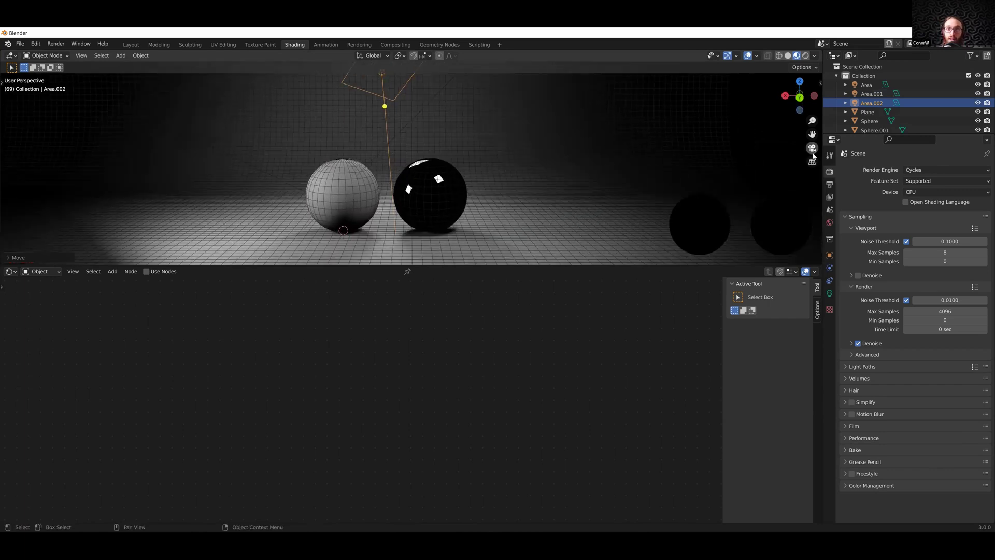
Add a camera to the scene
{"action": "middle_click_drag", "start_coordinate": [542, 200], "coordinate": [506, 197]}
{"action": "left_click", "coordinate": [493, 191]}
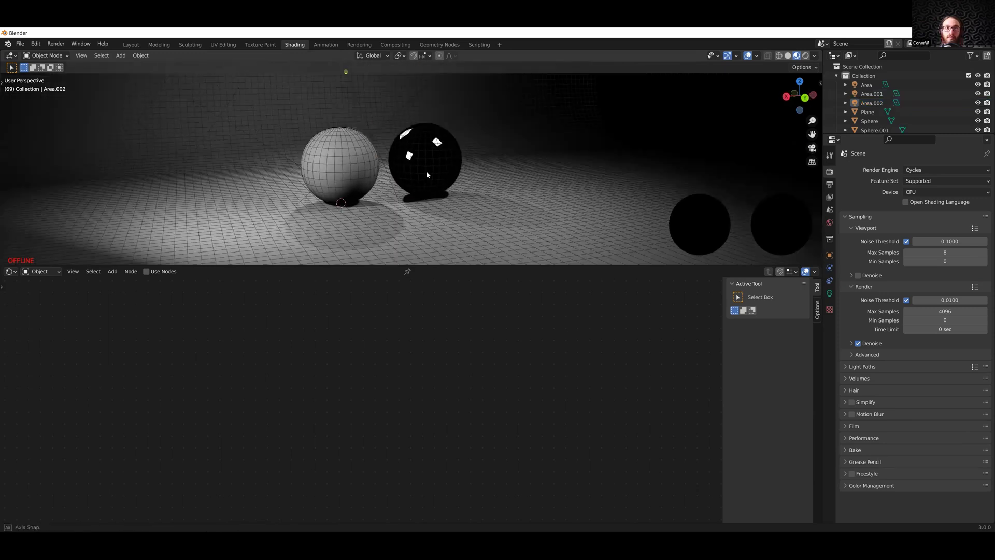
{"action": "key", "text": "shift+a"}
{"action": "mouse_move", "coordinate": [456, 178]}
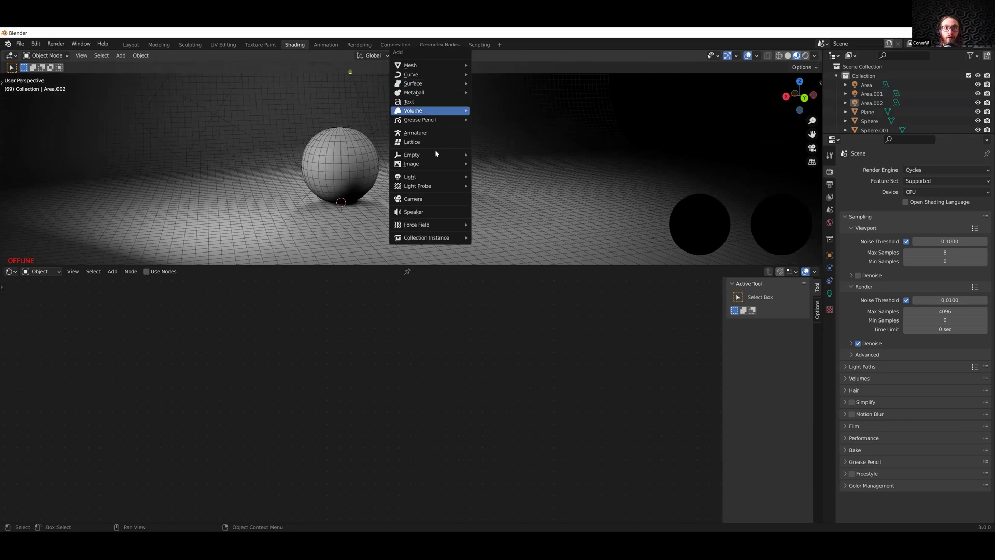
{"action": "mouse_move", "coordinate": [435, 164]}
{"action": "left_click", "coordinate": [427, 198]}
Move the camera in front of the two spheres, adjusting its position from two view angles
{"action": "middle_click_drag", "start_coordinate": [427, 202], "coordinate": [451, 205]}
{"action": "scroll", "coordinate": [357, 210], "scroll_direction": "down", "scroll_amount": 4}
{"action": "key", "text": "g"}
{"action": "left_click", "coordinate": [538, 202]}
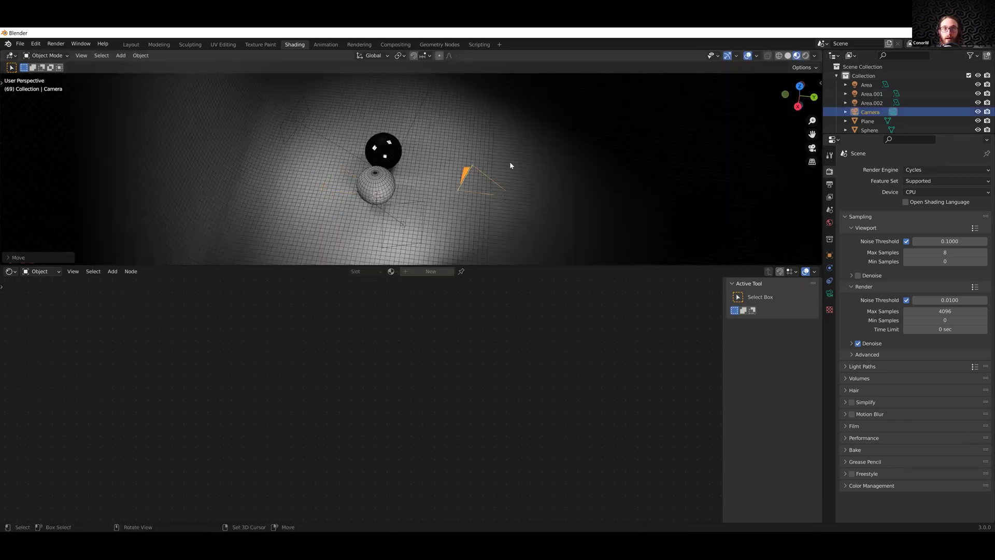
{"action": "middle_click_drag", "start_coordinate": [511, 164], "coordinate": [500, 114]}
{"action": "key", "text": "g"}
{"action": "left_click", "coordinate": [492, 158]}
Turn the node editor area into a second 3D viewport and look through the camera in it
{"action": "middle_click_drag", "start_coordinate": [491, 160], "coordinate": [248, 249]}
{"action": "left_click", "coordinate": [10, 271]}
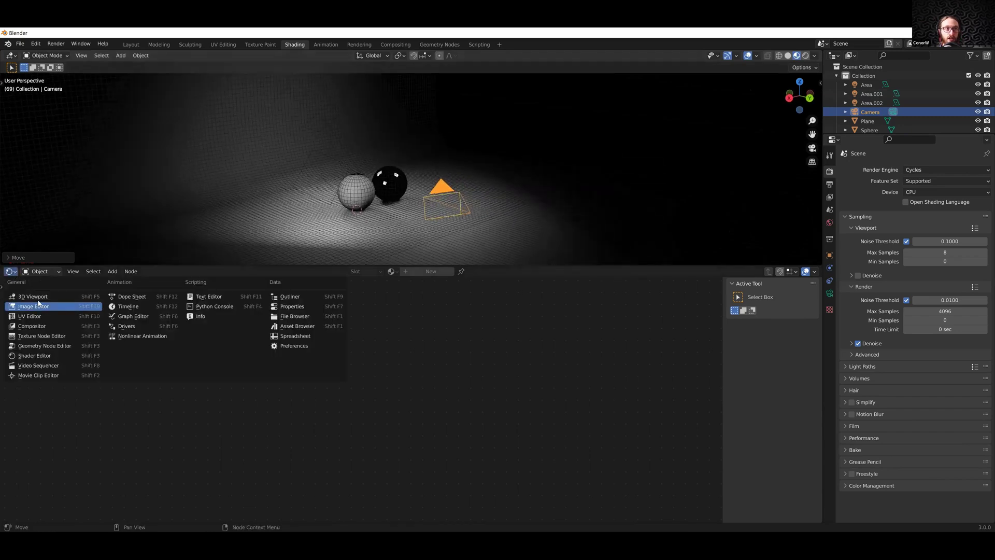
{"action": "left_click", "coordinate": [40, 300]}
{"action": "left_click", "coordinate": [812, 363]}
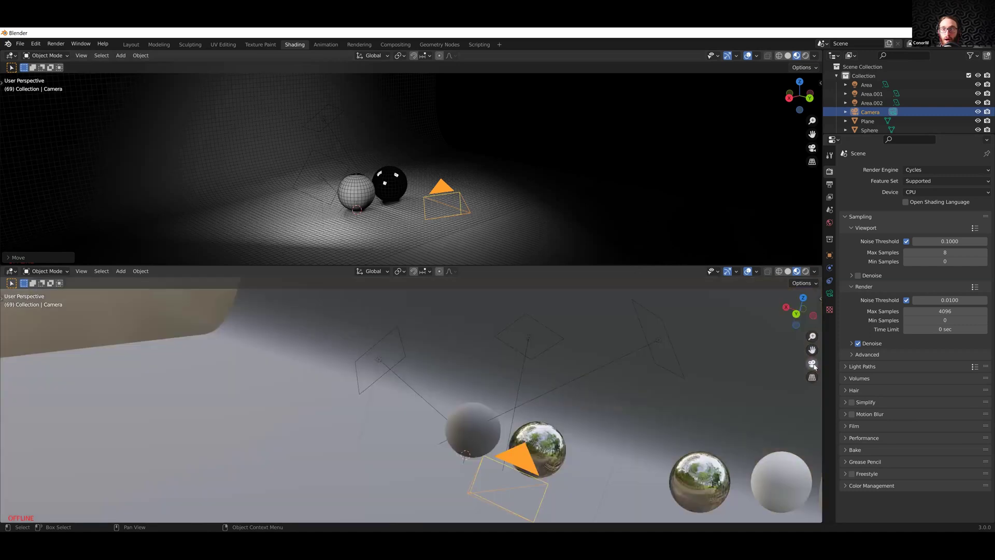
{"action": "middle_click_drag", "start_coordinate": [550, 411], "coordinate": [473, 390], "text": "shift"}
{"action": "scroll", "coordinate": [445, 372], "scroll_direction": "down", "scroll_amount": 4}
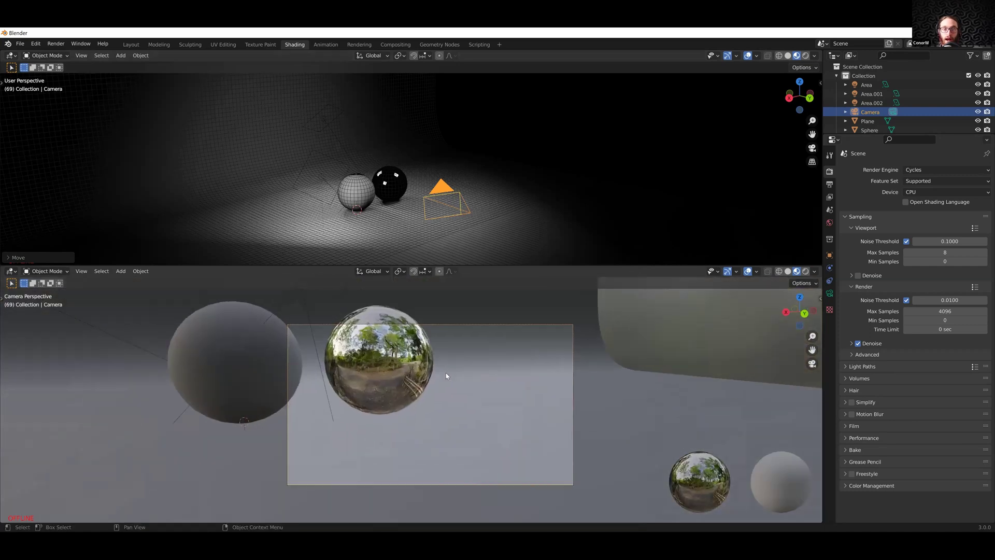
{"action": "middle_click_drag", "start_coordinate": [589, 461], "coordinate": [603, 378], "text": "shift"}
{"action": "middle_click_drag", "start_coordinate": [363, 319], "coordinate": [420, 368], "text": "shift"}
{"action": "scroll", "coordinate": [502, 384], "scroll_direction": "up", "scroll_amount": 3}
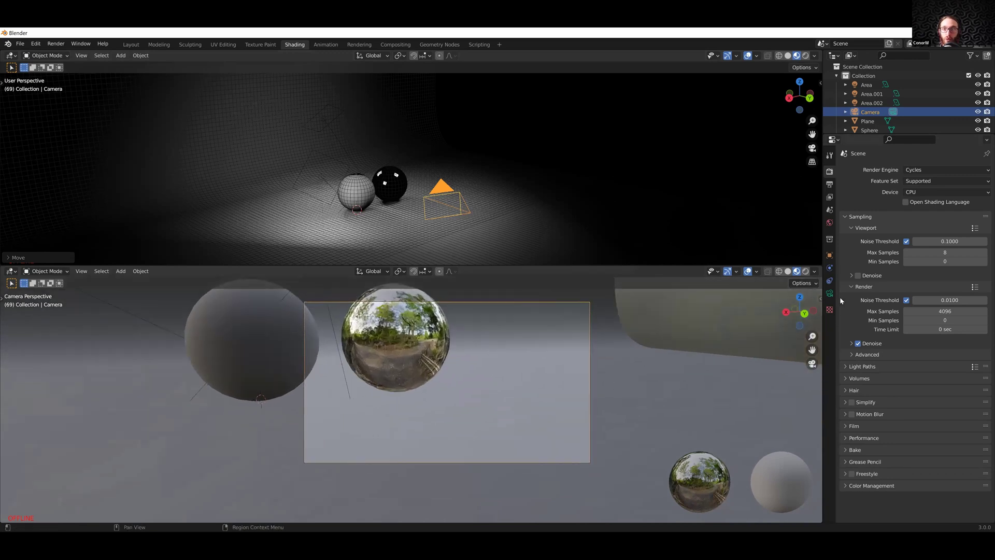
Lock the camera to the view in the camera viewport and shift it toward both spheres
{"action": "left_click", "coordinate": [820, 299]}
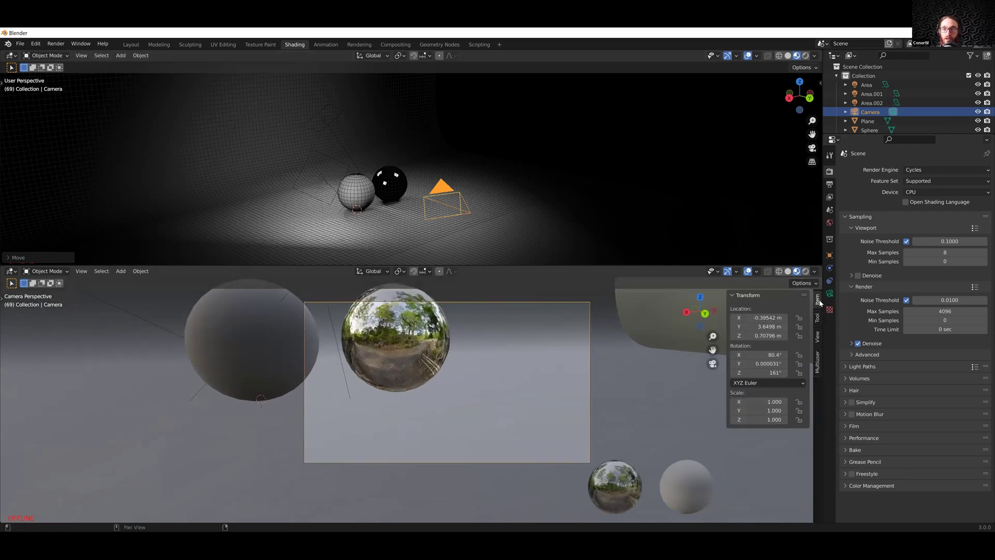
{"action": "left_click", "coordinate": [818, 337]}
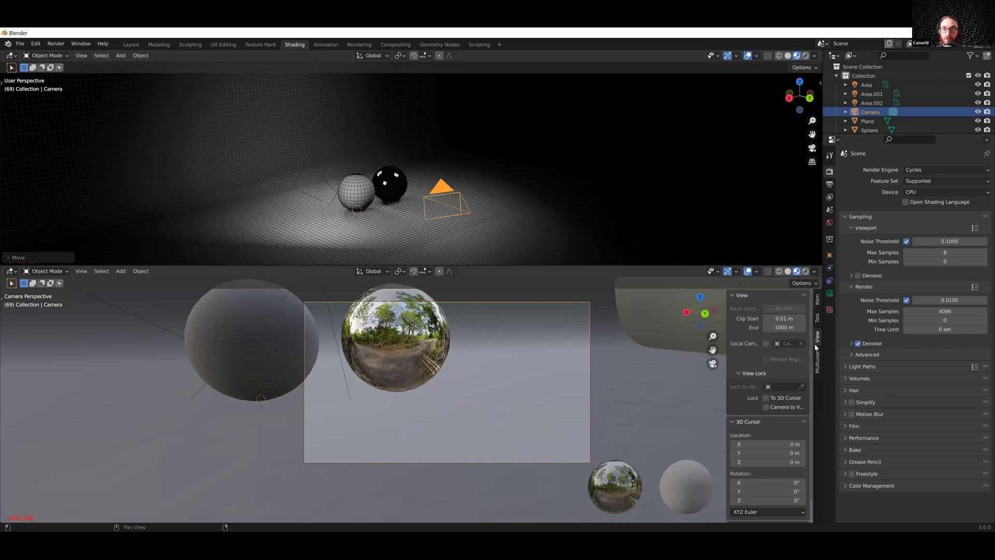
{"action": "left_click", "coordinate": [765, 407]}
{"action": "mouse_move", "coordinate": [483, 389]}
{"action": "middle_mouse_down"}
{"action": "mouse_move", "coordinate": [499, 399]}
{"action": "mouse_move", "coordinate": [413, 365]}
{"action": "mouse_move", "coordinate": [486, 375]}
{"action": "middle_mouse_up"}
Set the camera's focal length to 95 mm
{"action": "left_click", "coordinate": [829, 293]}
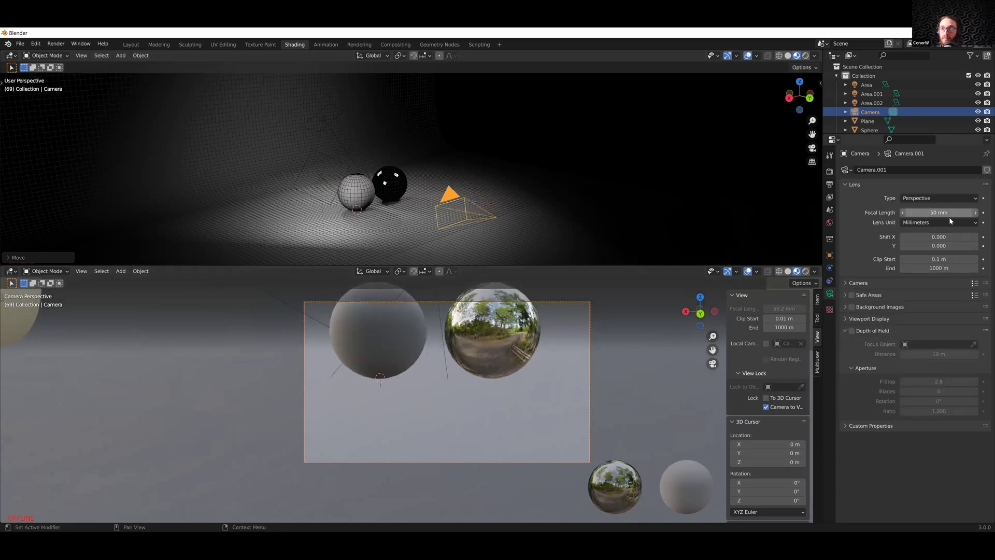
{"action": "mouse_move", "coordinate": [949, 214]}
{"action": "left_mouse_down"}
{"action": "mouse_move", "coordinate": [974, 213]}
{"action": "mouse_move", "coordinate": [927, 212]}
{"action": "mouse_move", "coordinate": [940, 213]}
{"action": "left_mouse_up"}
{"action": "left_click", "coordinate": [910, 213]}
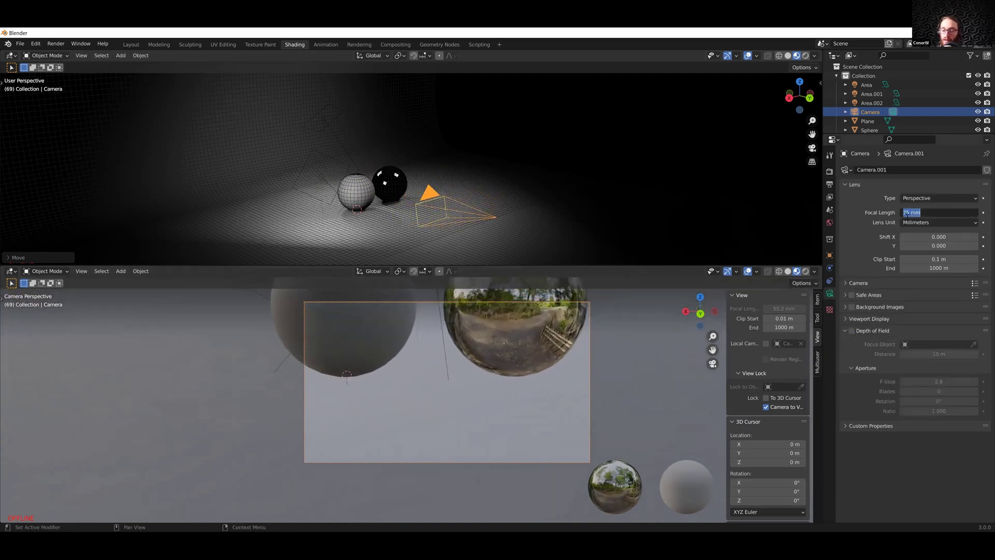
{"action": "type", "text": "95"}
{"action": "key", "text": "Return"}
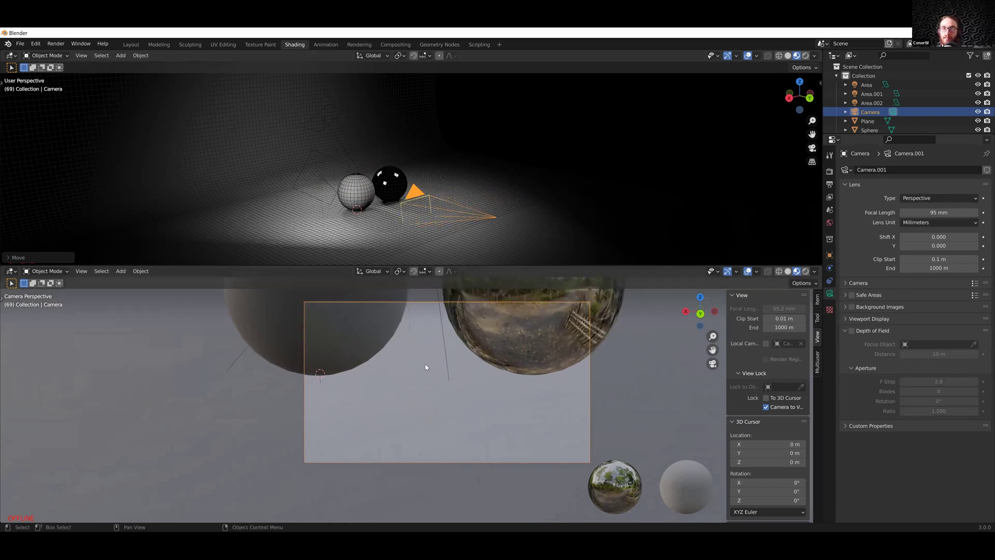
Select both spheres and center them together within the camera frame
{"action": "middle_click_drag", "start_coordinate": [425, 367], "coordinate": [471, 398]}
{"action": "left_click", "coordinate": [480, 417]}
{"action": "left_click", "coordinate": [380, 411], "text": "shift"}
{"action": "key", "text": "KP_Decimal"}
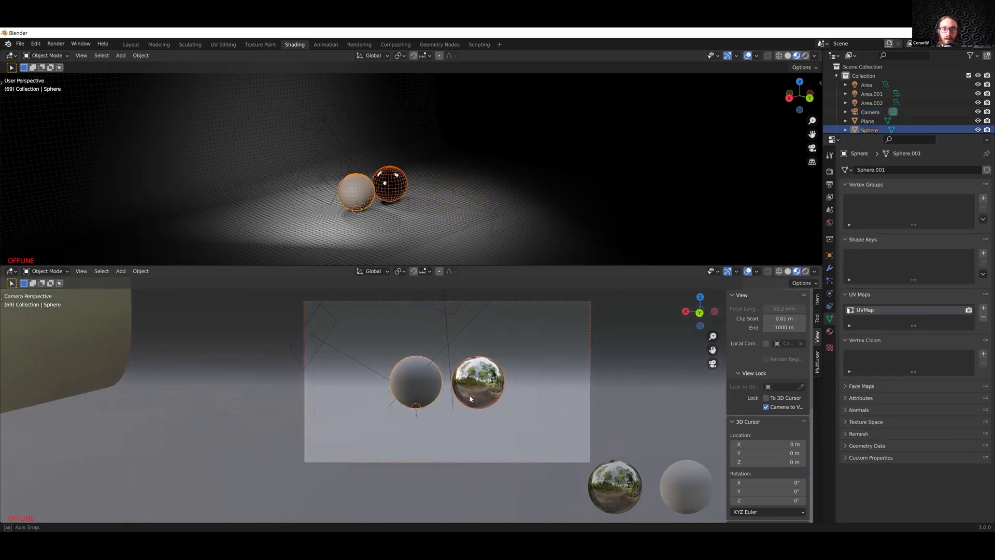
{"action": "scroll", "coordinate": [474, 394], "scroll_direction": "up", "scroll_amount": 3}
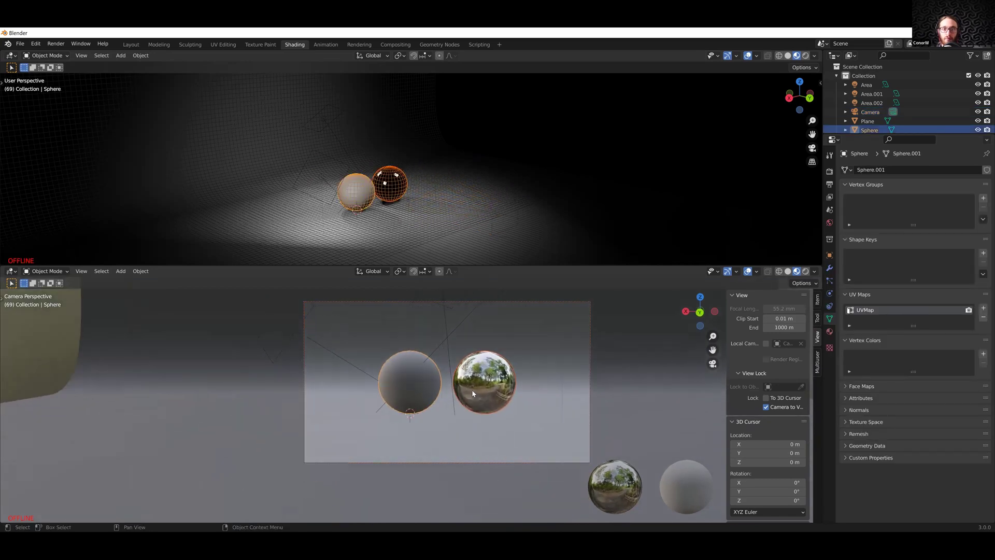
Show the camera viewport in rendered shading and unlock the camera from the view
{"action": "left_click", "coordinate": [805, 272]}
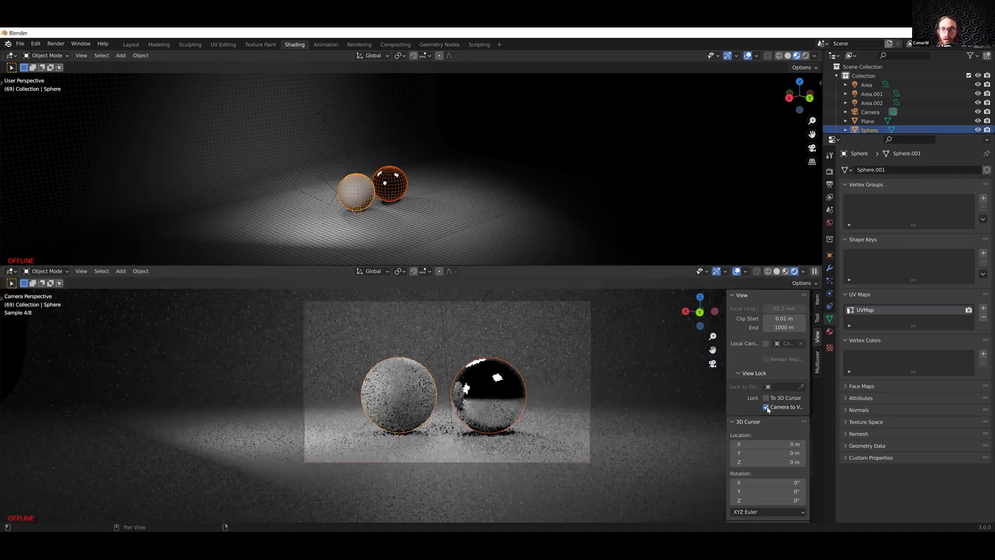
{"action": "middle_click_drag", "start_coordinate": [551, 428], "coordinate": [572, 416], "text": "shift"}
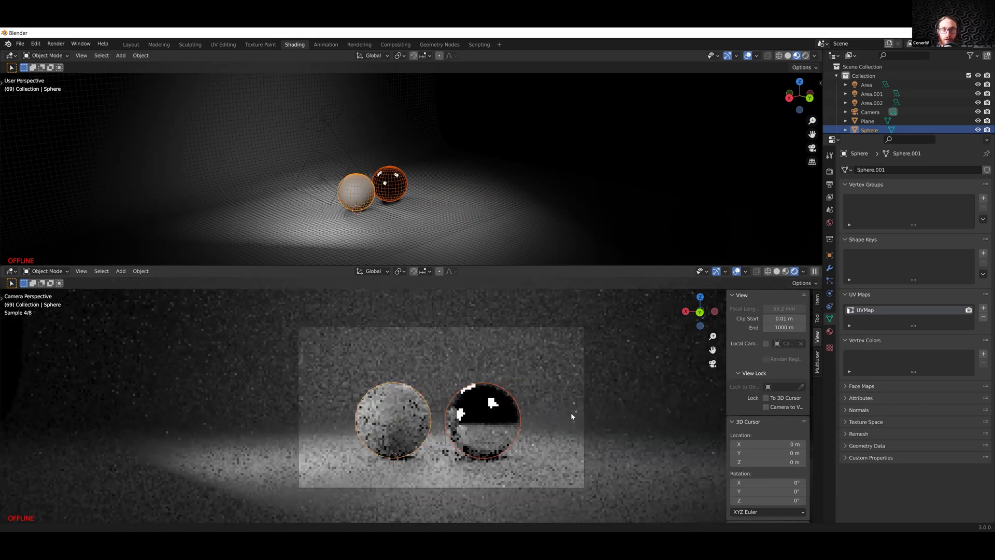
Examine the noise and surface smoothness of both spheres in the rendered camera preview
{"action": "scroll", "coordinate": [426, 401], "scroll_direction": "up", "scroll_amount": 3}
{"action": "scroll", "coordinate": [426, 401], "scroll_direction": "up", "scroll_amount": 4}
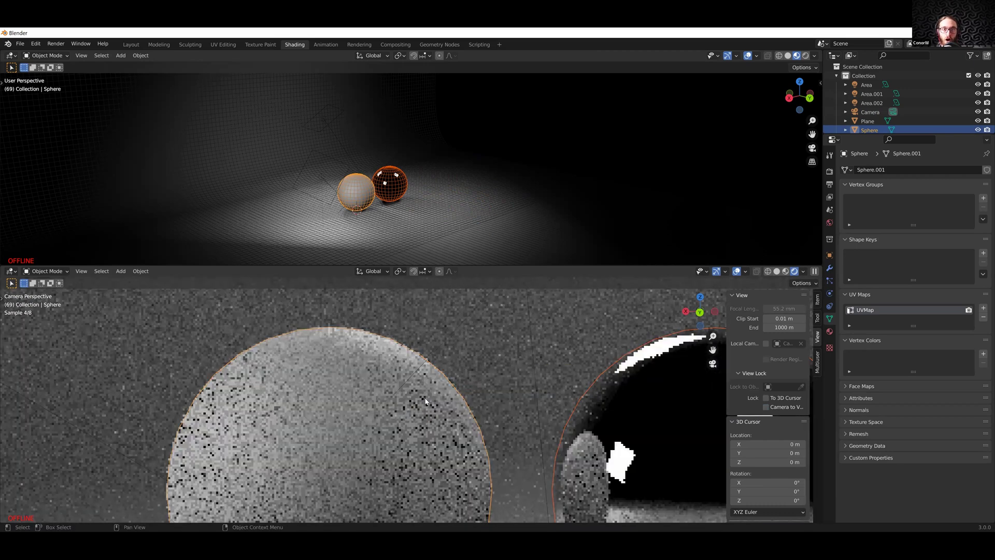
{"action": "scroll", "coordinate": [426, 400], "scroll_direction": "up", "scroll_amount": 2}
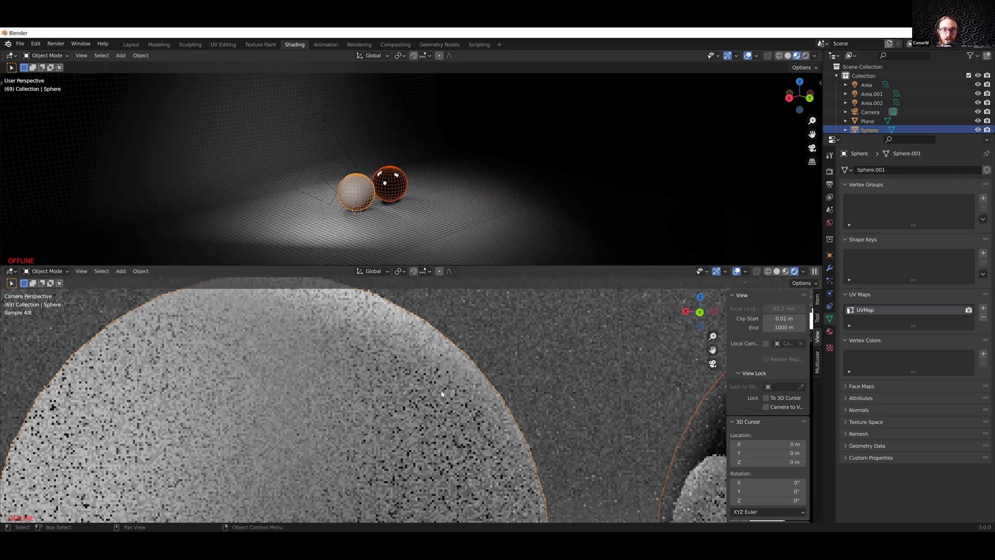
{"action": "scroll", "coordinate": [619, 408], "scroll_direction": "down", "scroll_amount": 8}
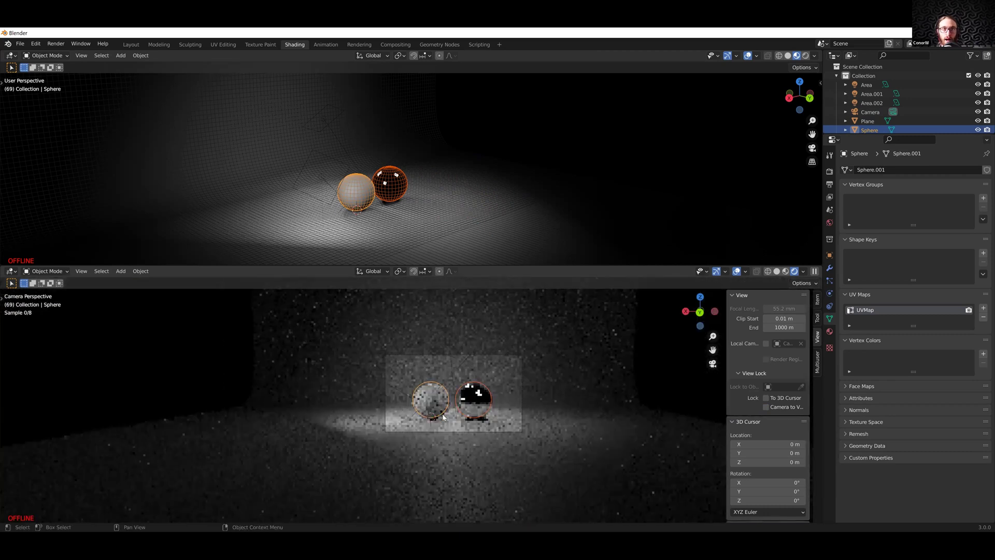
{"action": "scroll", "coordinate": [456, 401], "scroll_direction": "up", "scroll_amount": 7}
{"action": "scroll", "coordinate": [332, 394], "scroll_direction": "up", "scroll_amount": 2}
{"action": "scroll", "coordinate": [407, 410], "scroll_direction": "down", "scroll_amount": 3}
{"action": "middle_click_drag", "start_coordinate": [406, 409], "coordinate": [399, 422], "text": "shift"}
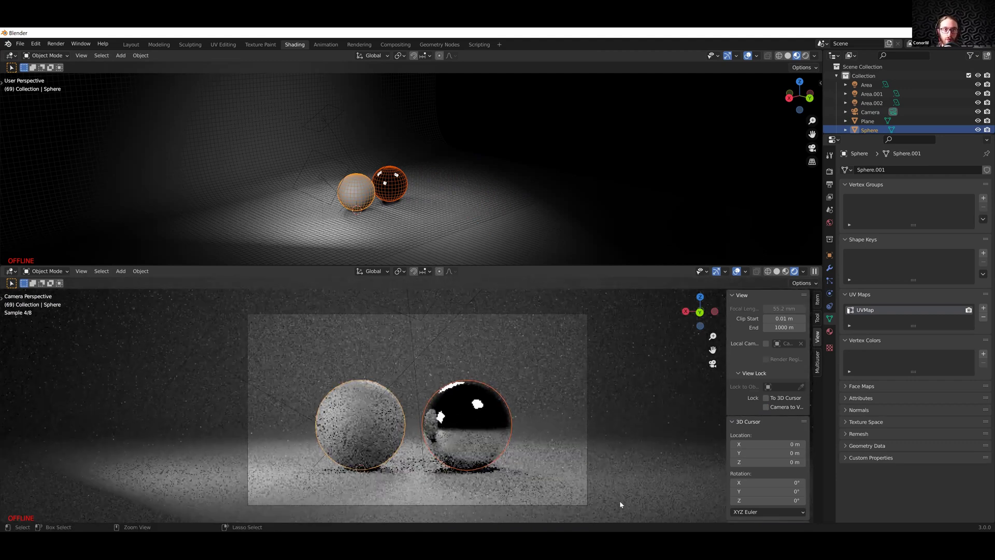
Restrict the camera viewport's rendered preview to a render region covering the camera frame, and hide the viewport overlays
{"action": "key", "text": "ctrl+b"}
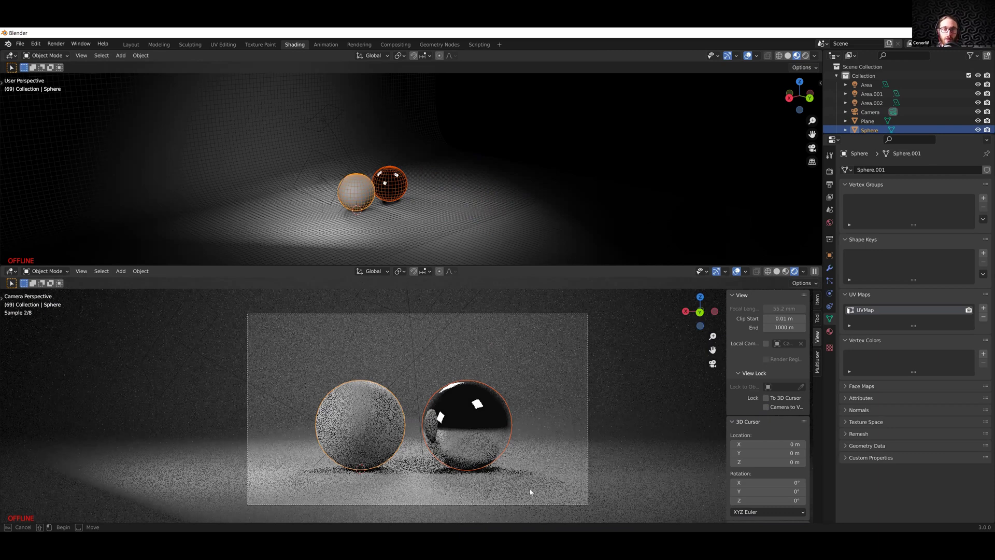
{"action": "key", "text": "ctrl+b"}
{"action": "left_click_drag", "start_coordinate": [302, 365], "coordinate": [459, 477]}
{"action": "key", "text": "ctrl+b"}
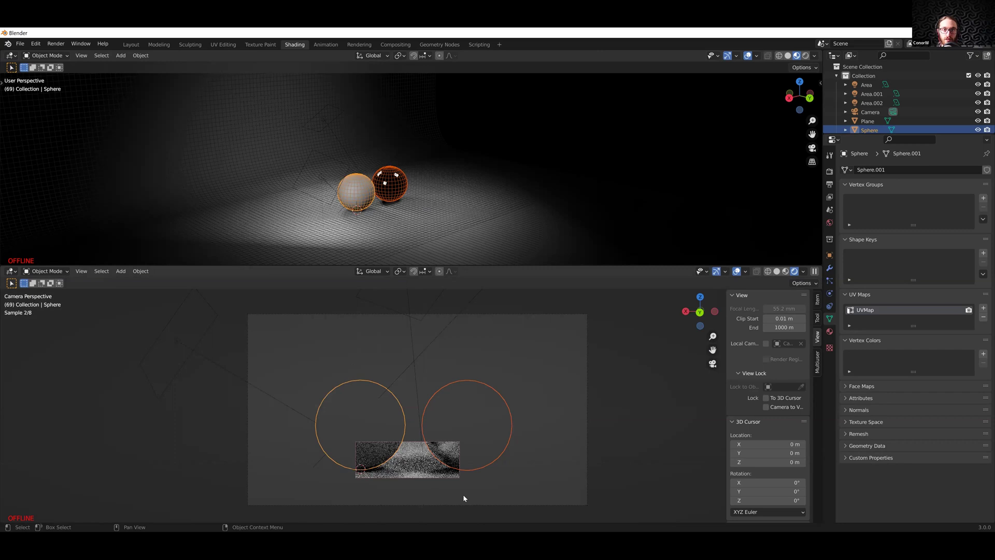
{"action": "key", "text": "ctrl+alt+b"}
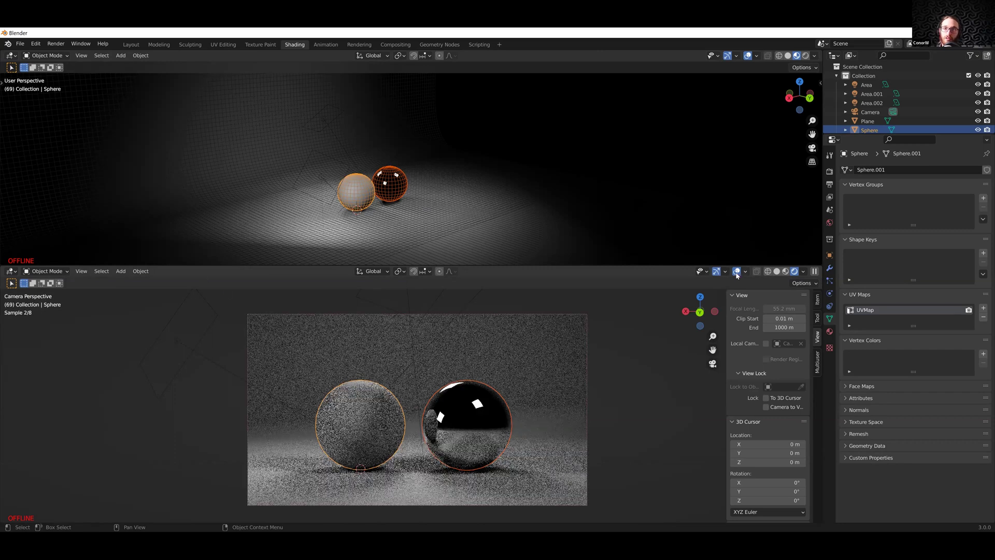
{"action": "left_click", "coordinate": [736, 271]}
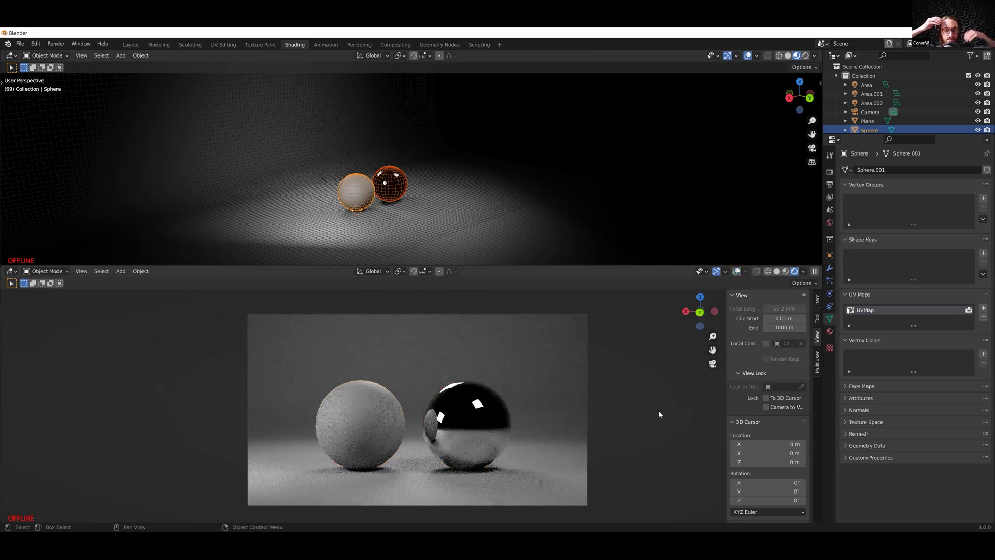
Review the Cycles viewport and render sampling settings, including the render noise threshold and max samples
{"action": "left_click", "coordinate": [829, 171]}
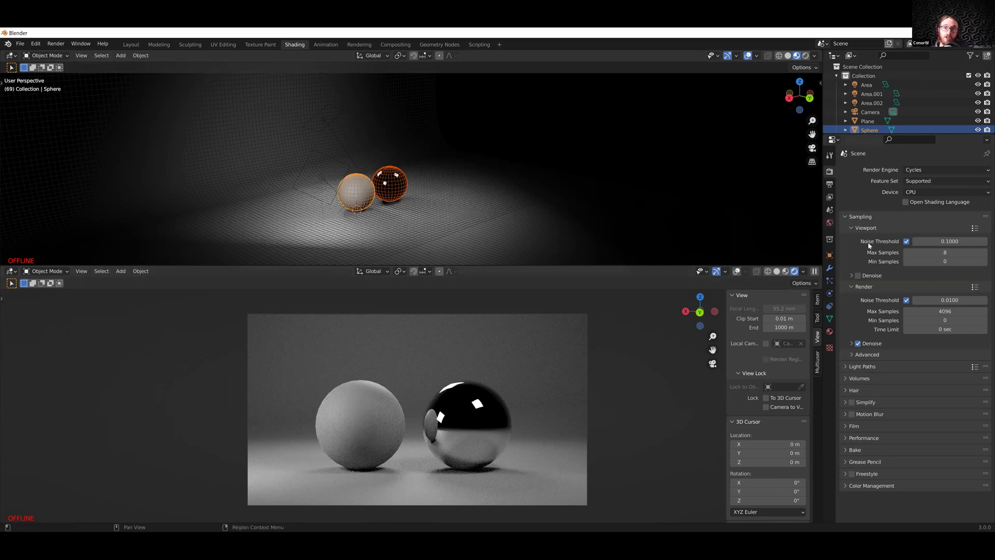
{"action": "left_click", "coordinate": [863, 227]}
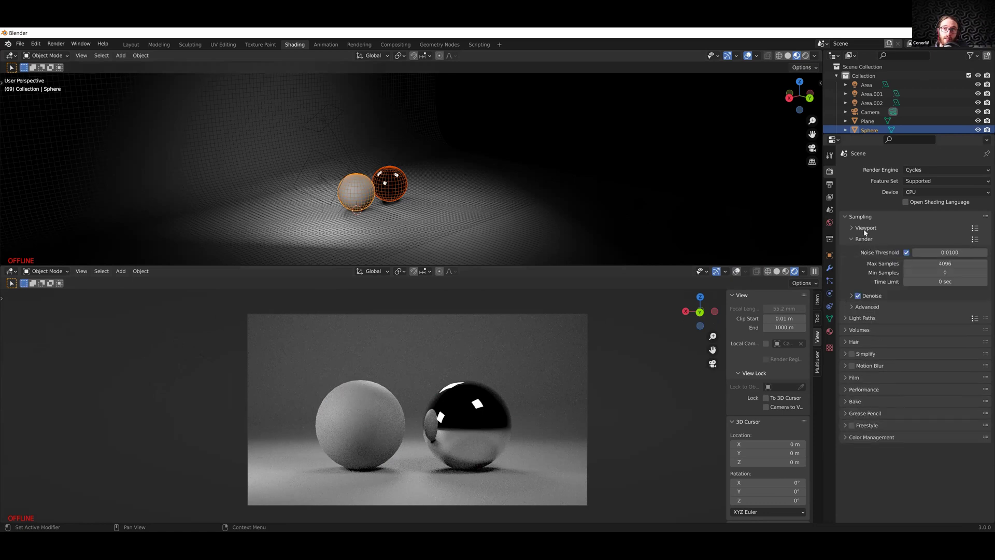
{"action": "left_click", "coordinate": [864, 229]}
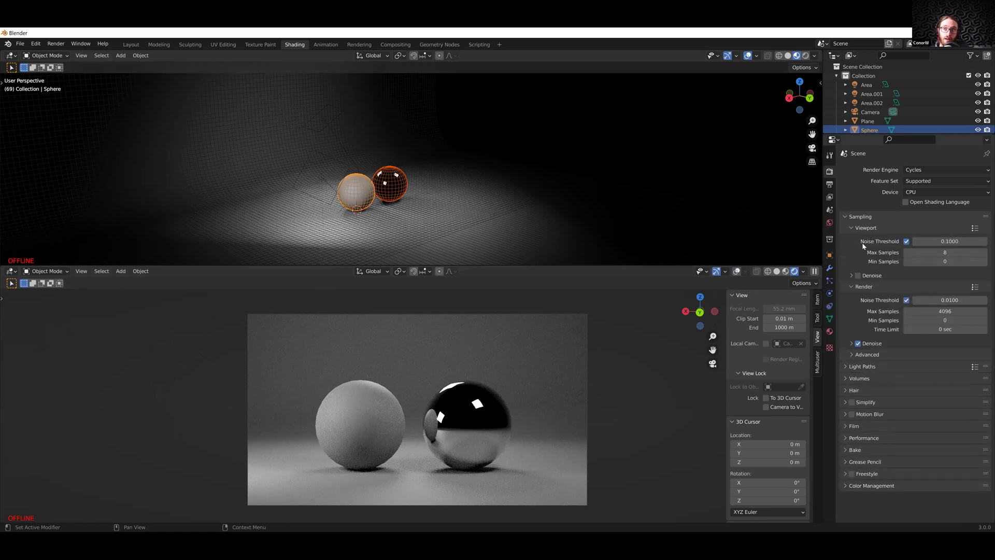
{"action": "left_click", "coordinate": [906, 301]}
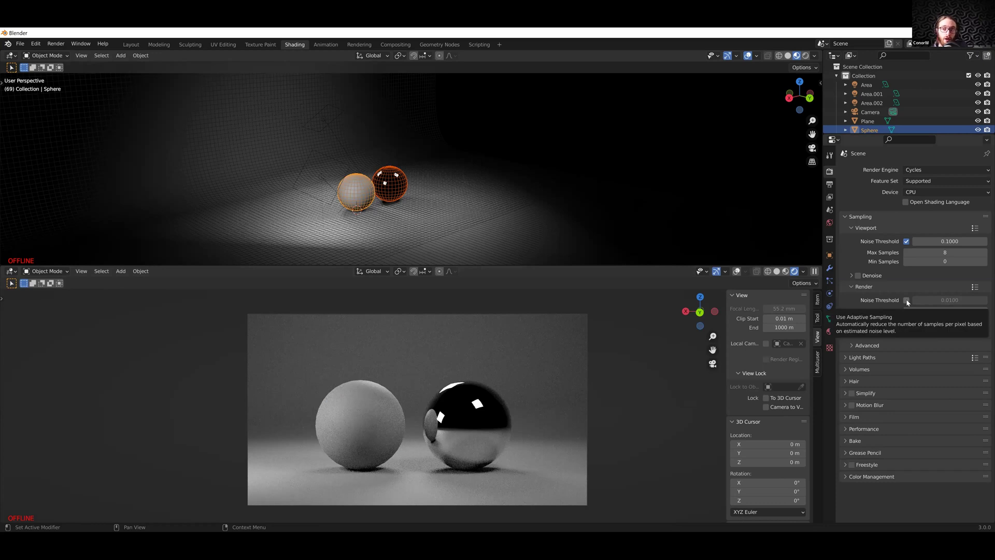
{"action": "left_click", "coordinate": [906, 301]}
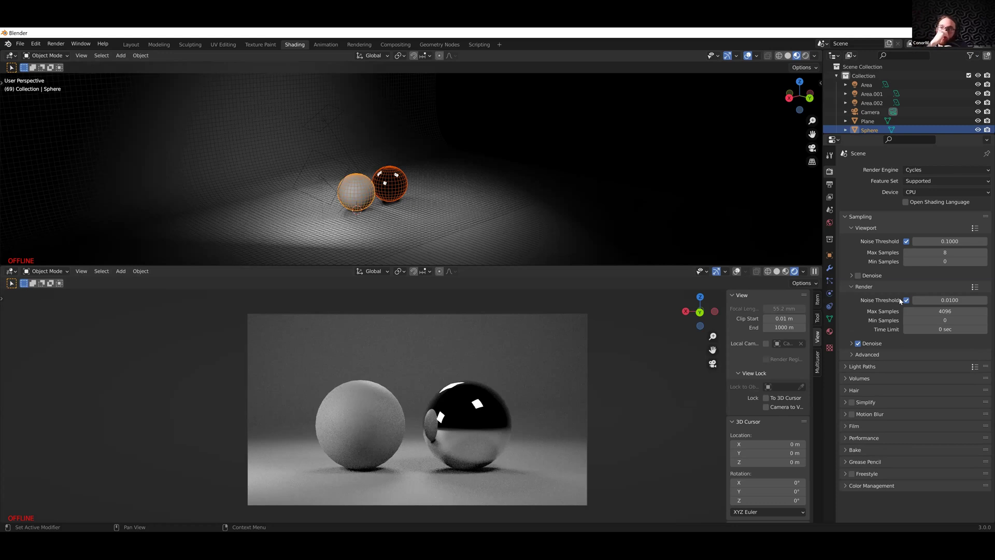
{"action": "double_click", "coordinate": [945, 311]}
{"action": "left_click", "coordinate": [932, 316]}
{"action": "key", "text": "Return"}
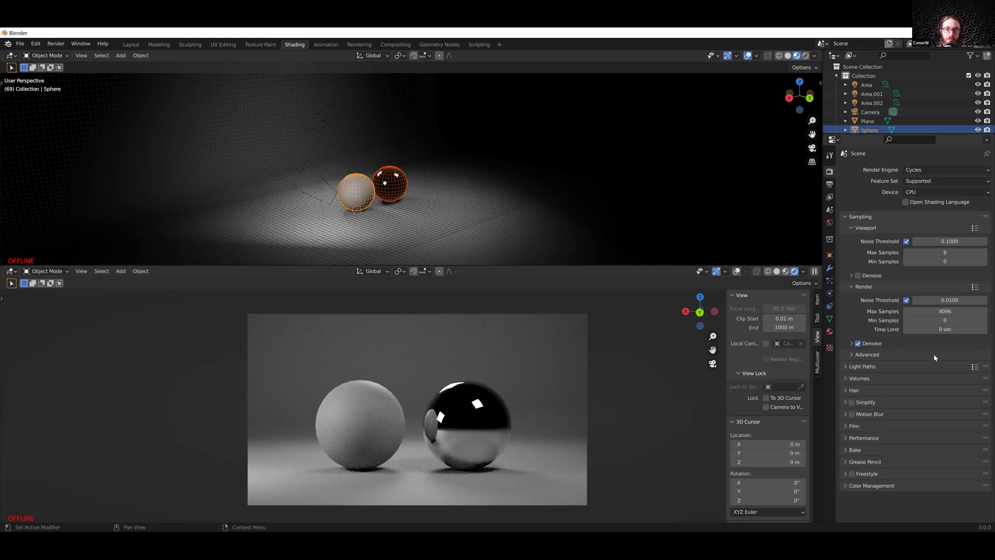
Try render time limits of 8 hr and 10 hr, and reset the limit to 0 sec
{"action": "left_click", "coordinate": [956, 329]}
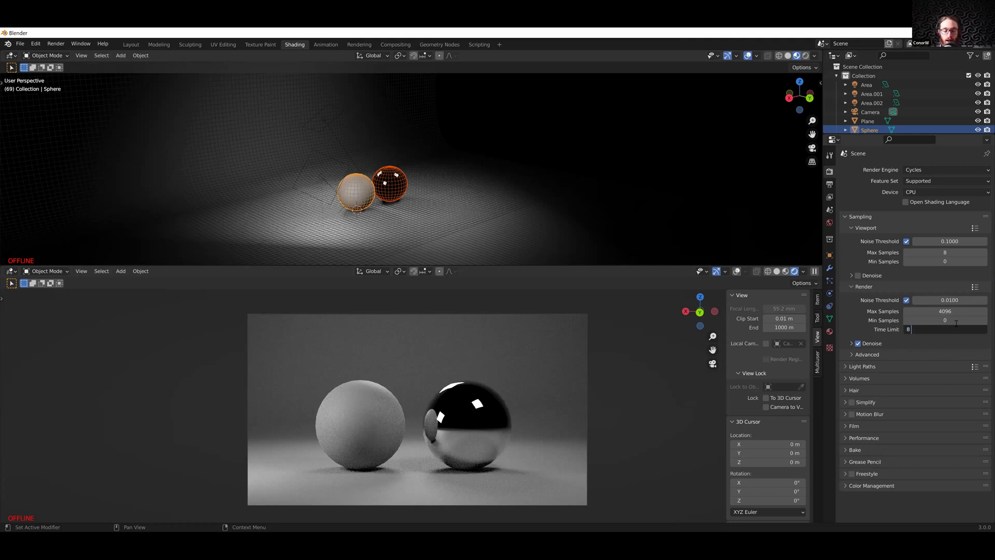
{"action": "type", "text": "8 hr"}
{"action": "key", "text": "Return"}
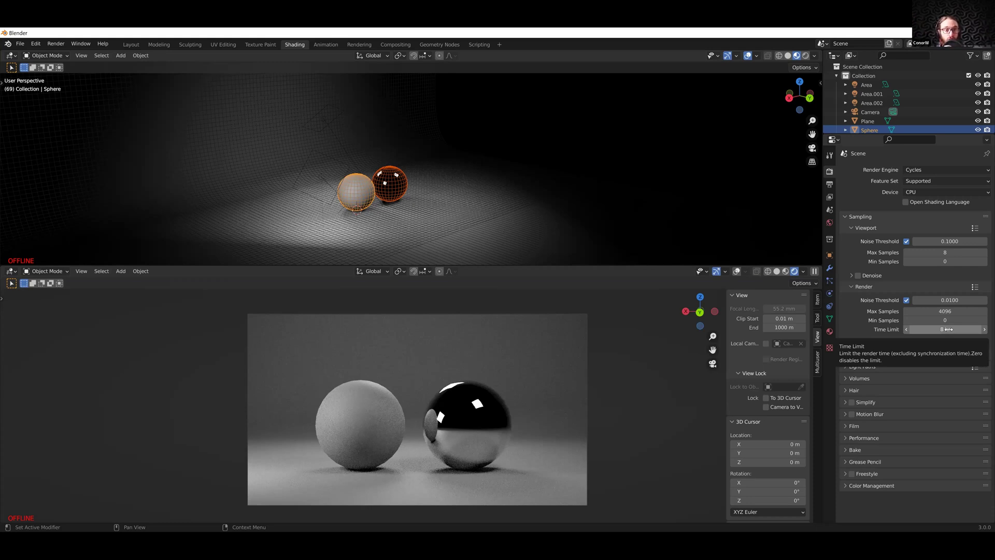
{"action": "left_click", "coordinate": [946, 330]}
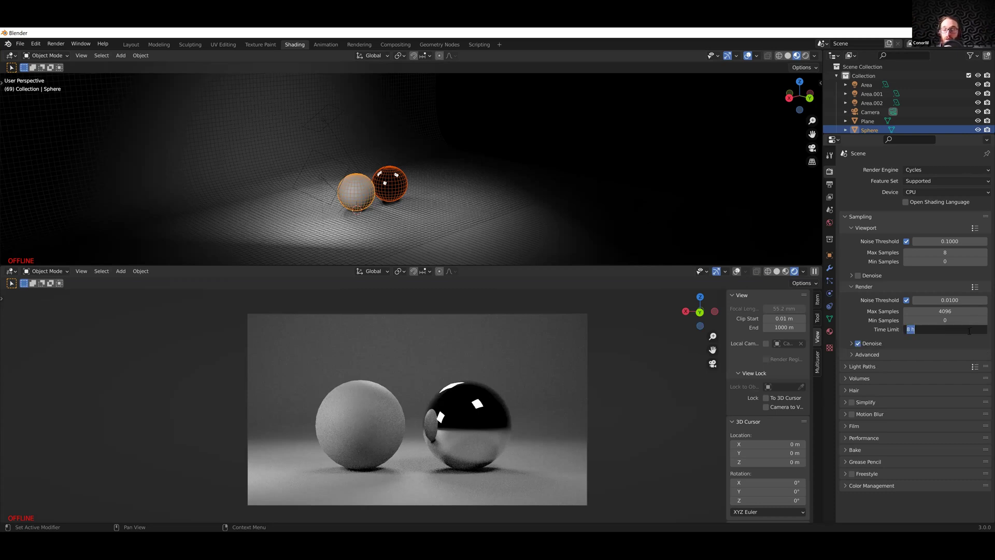
{"action": "type", "text": "10h"}
{"action": "key", "text": "Return"}
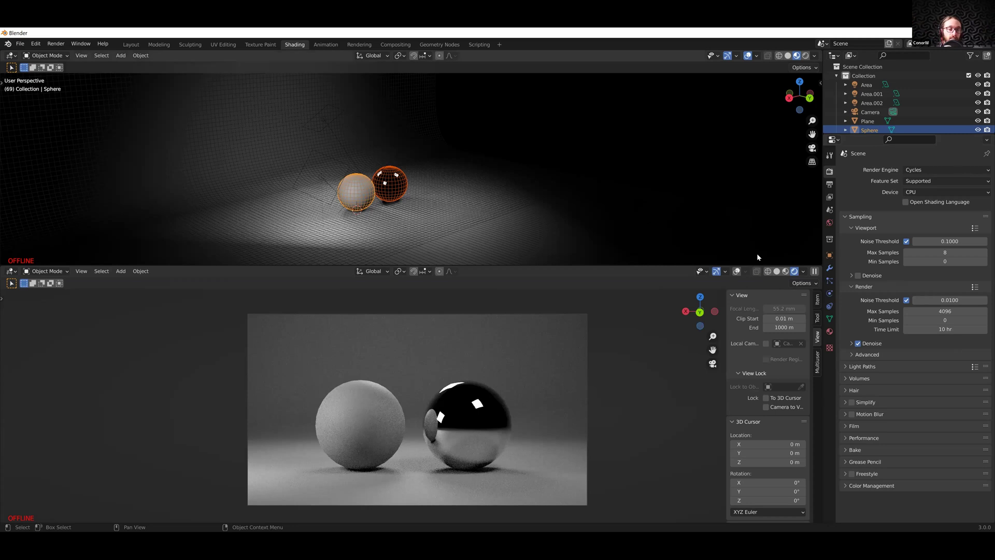
{"action": "left_click", "coordinate": [951, 330]}
{"action": "type", "text": "0"}
{"action": "key", "text": "Return"}
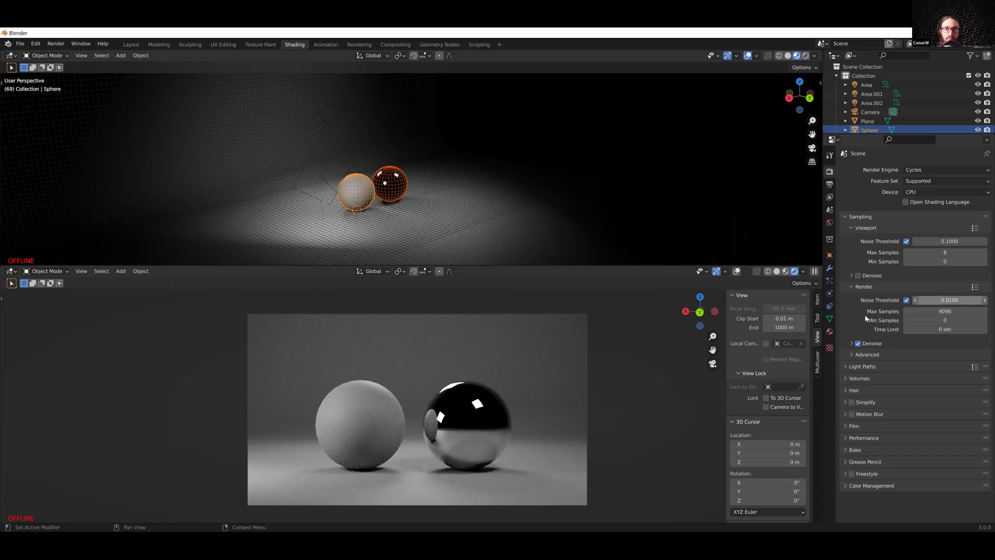
Render the still image from the camera and examine the spheres in the render result
{"action": "left_click", "coordinate": [56, 43]}
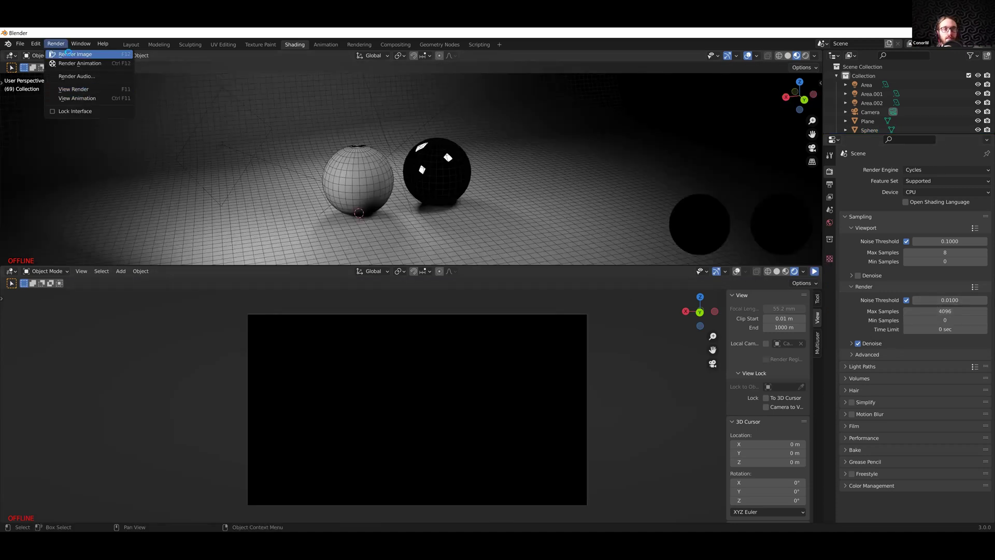
{"action": "left_click", "coordinate": [68, 54]}
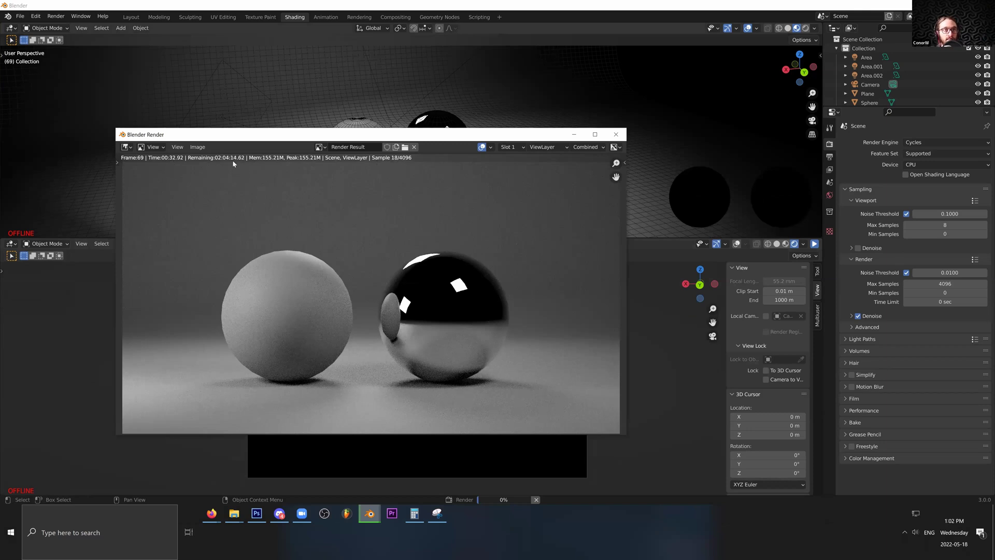
{"action": "left_click", "coordinate": [204, 148]}
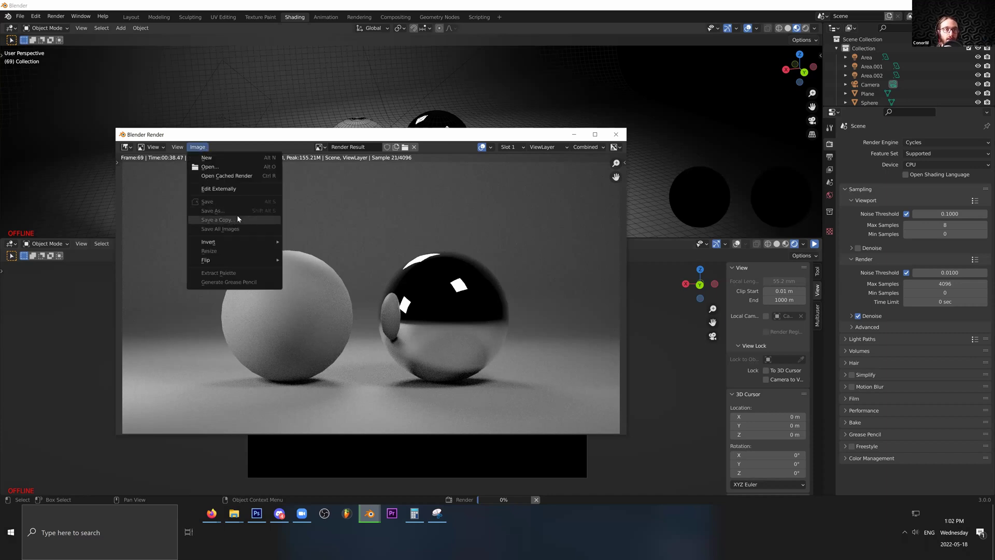
{"action": "left_click", "coordinate": [429, 249]}
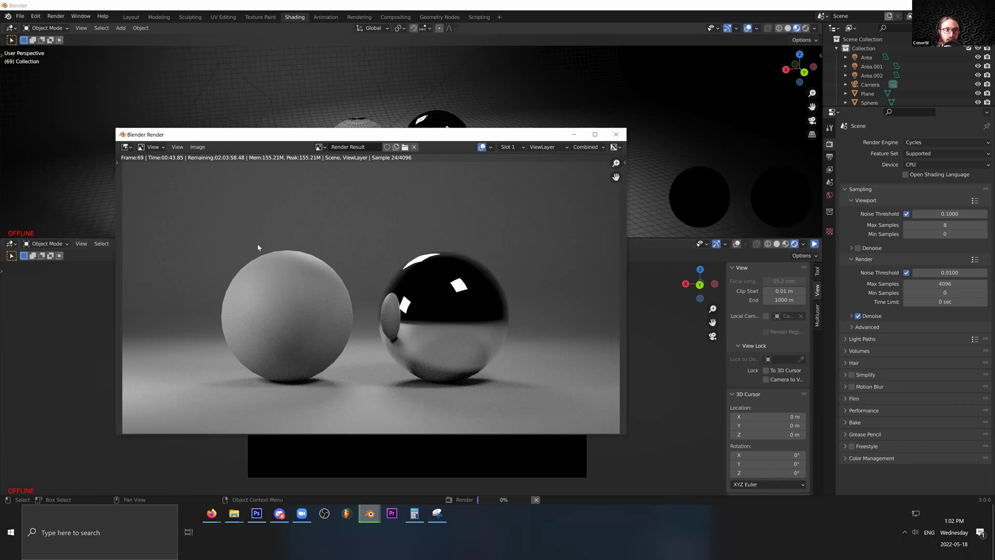
{"action": "scroll", "coordinate": [466, 352], "scroll_direction": "up", "scroll_amount": 6}
{"action": "scroll", "coordinate": [446, 336], "scroll_direction": "down", "scroll_amount": 8}
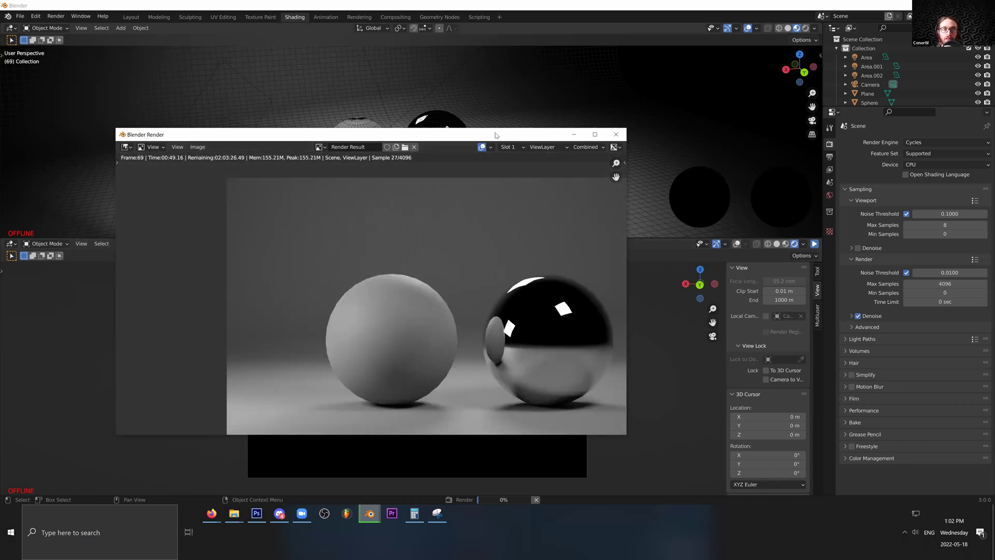
Add a Subdivision Surface modifier to the chrome sphere
{"action": "left_click_drag", "start_coordinate": [371, 136], "coordinate": [284, 259]}
{"action": "left_click", "coordinate": [358, 154]}
{"action": "left_click", "coordinate": [437, 145], "text": "shift"}
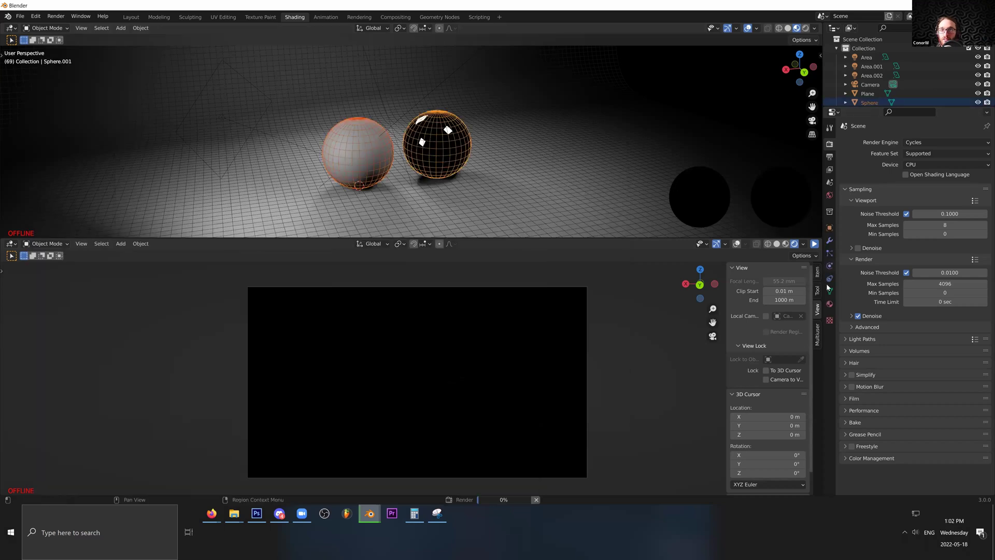
{"action": "left_click", "coordinate": [830, 241]}
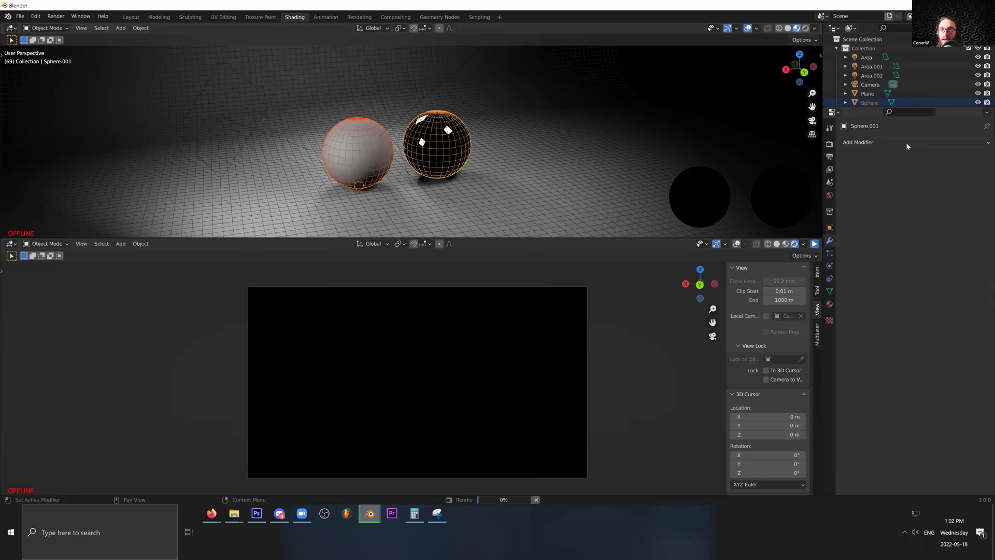
{"action": "left_click", "coordinate": [905, 142]}
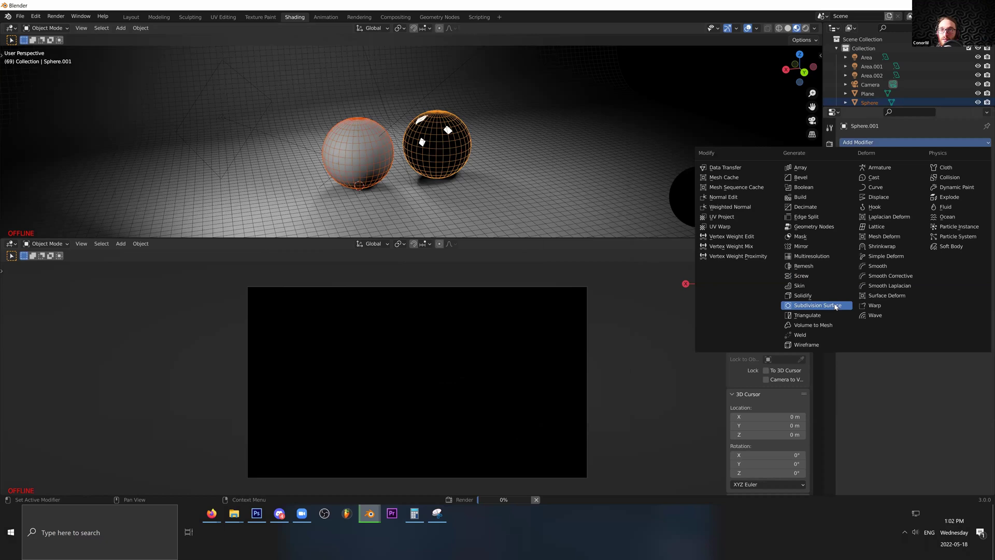
{"action": "left_click", "coordinate": [817, 305]}
{"action": "left_click", "coordinate": [452, 144]}
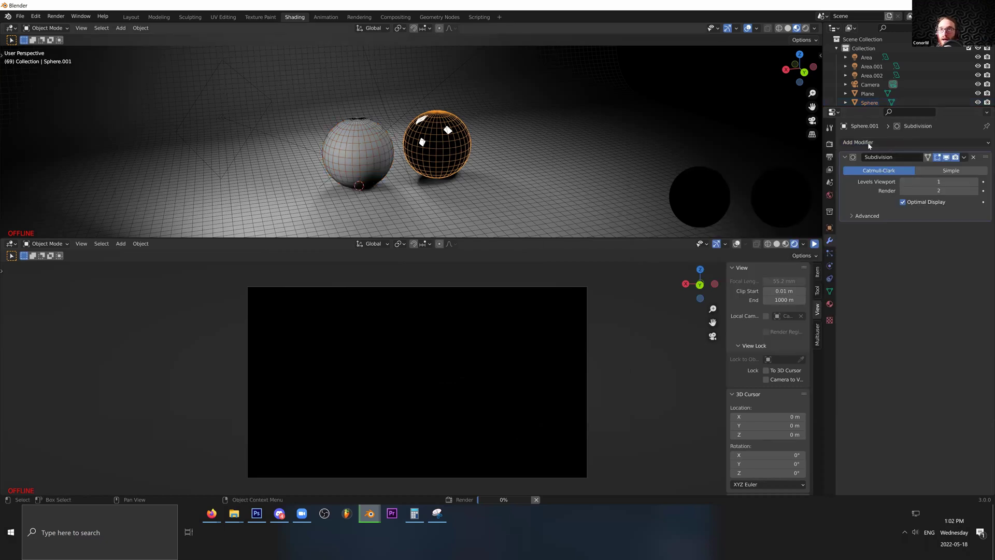
Add a Subdivision Surface modifier to the gray sphere
{"action": "left_click", "coordinate": [869, 102]}
{"action": "left_click", "coordinate": [869, 142]}
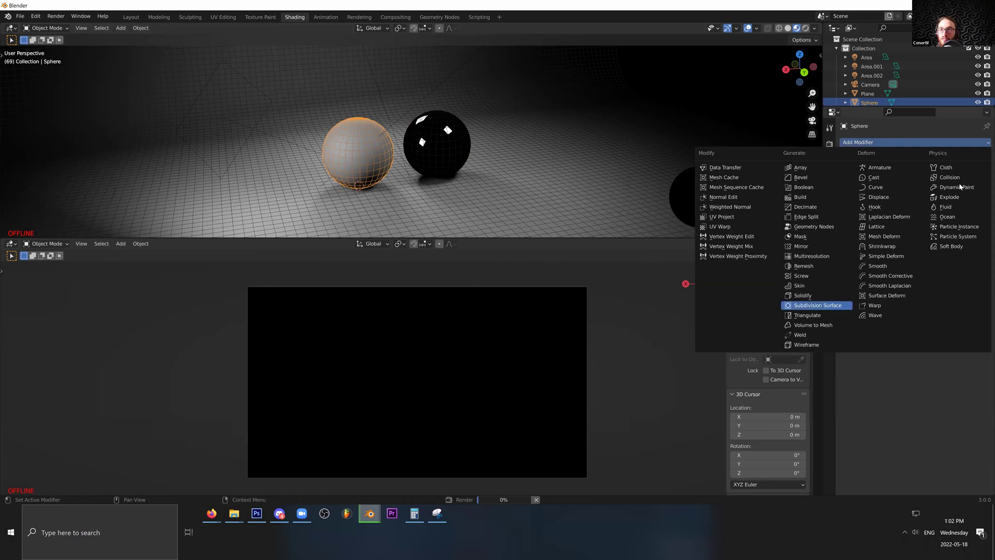
{"action": "key", "text": "Return"}
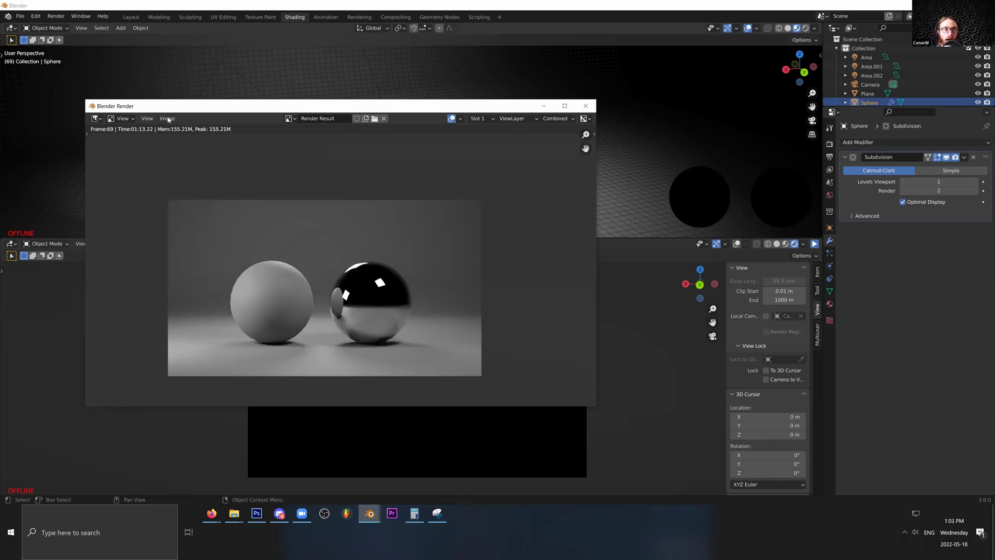
Render the still image again with the subdivided spheres and check the gray sphere's edge up close
{"action": "left_click", "coordinate": [169, 118]}
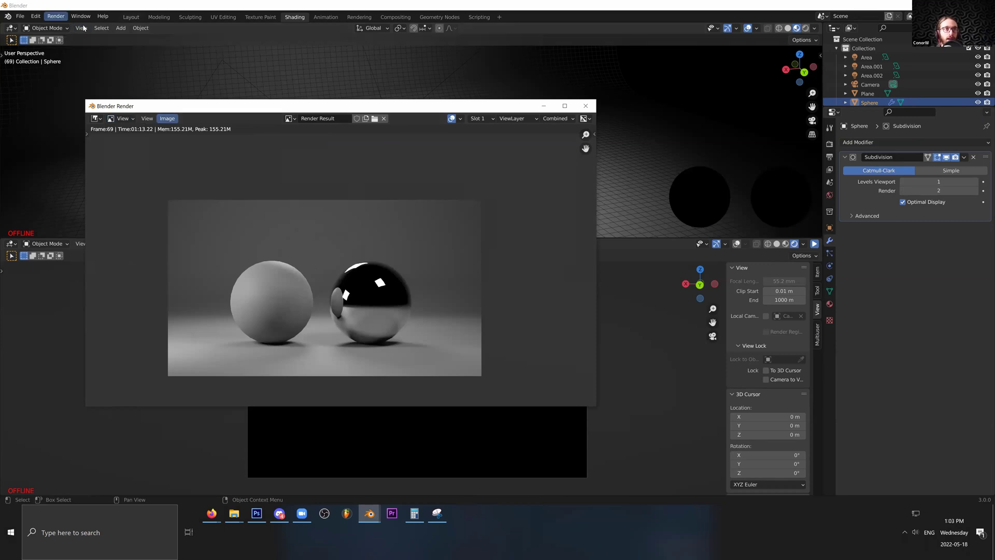
{"action": "key", "text": "F12"}
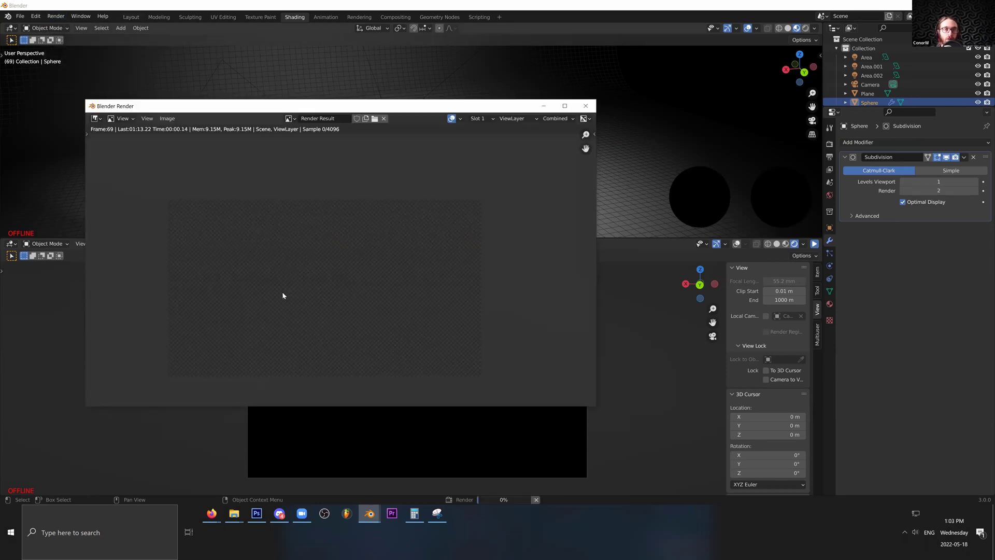
{"action": "scroll", "coordinate": [254, 267], "scroll_direction": "up", "scroll_amount": 11}
{"action": "middle_click_drag", "start_coordinate": [299, 243], "coordinate": [452, 282]}
{"action": "scroll", "coordinate": [355, 287], "scroll_direction": "down", "scroll_amount": 2}
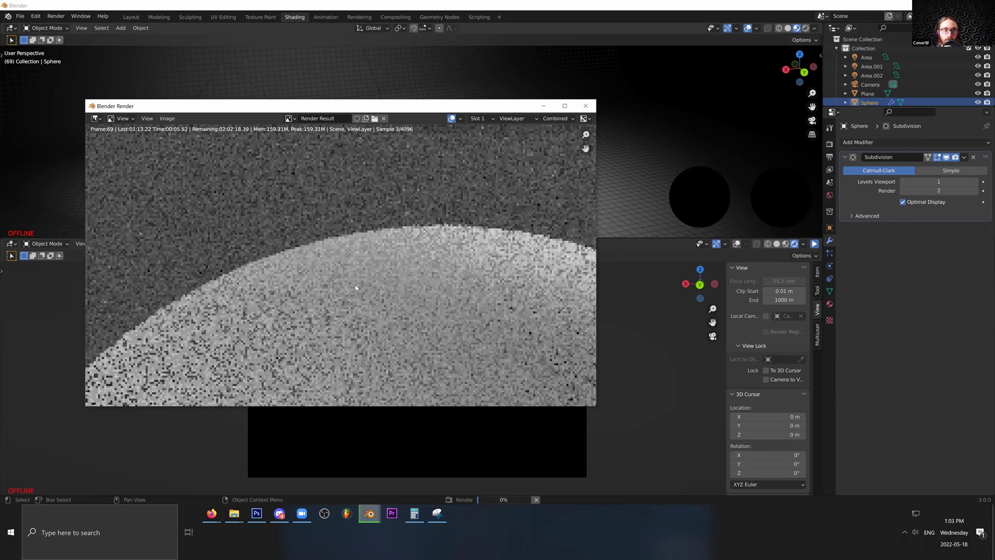
{"action": "key", "text": "Home"}
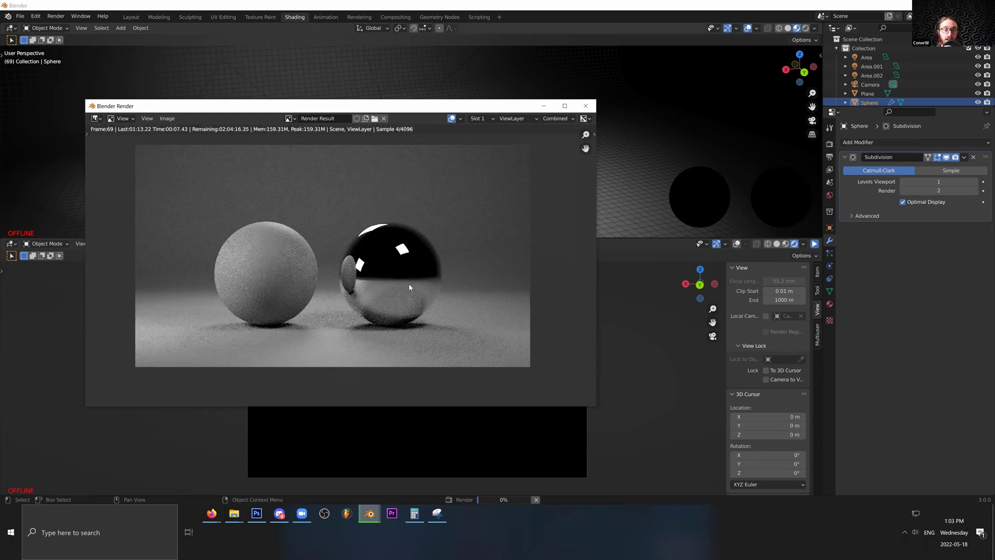
{"action": "middle_click_drag", "start_coordinate": [409, 284], "coordinate": [421, 299]}
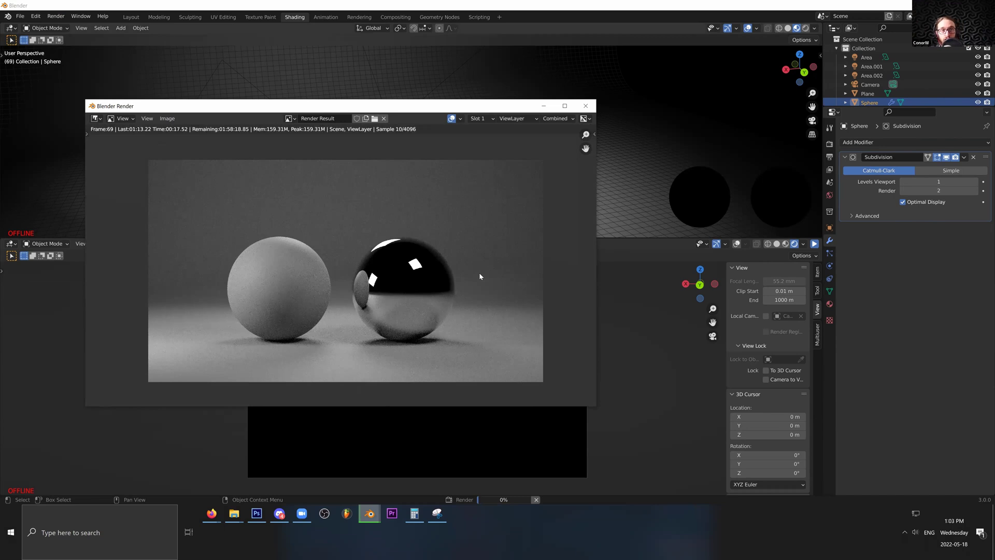
Examine the chrome sphere's light reflections up close in the render result and close the render window
{"action": "scroll", "coordinate": [302, 285], "scroll_direction": "up", "scroll_amount": 9}
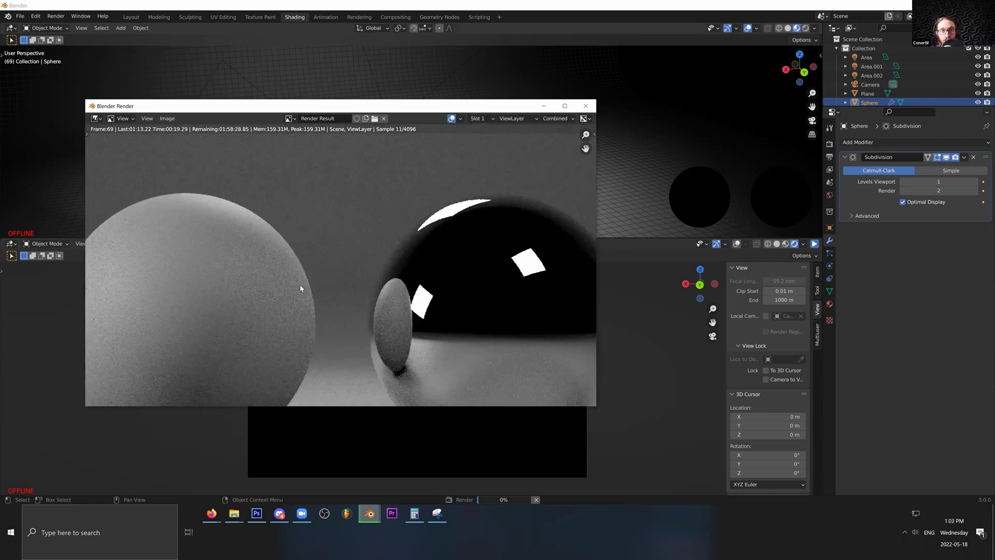
{"action": "scroll", "coordinate": [337, 311], "scroll_direction": "up", "scroll_amount": 3}
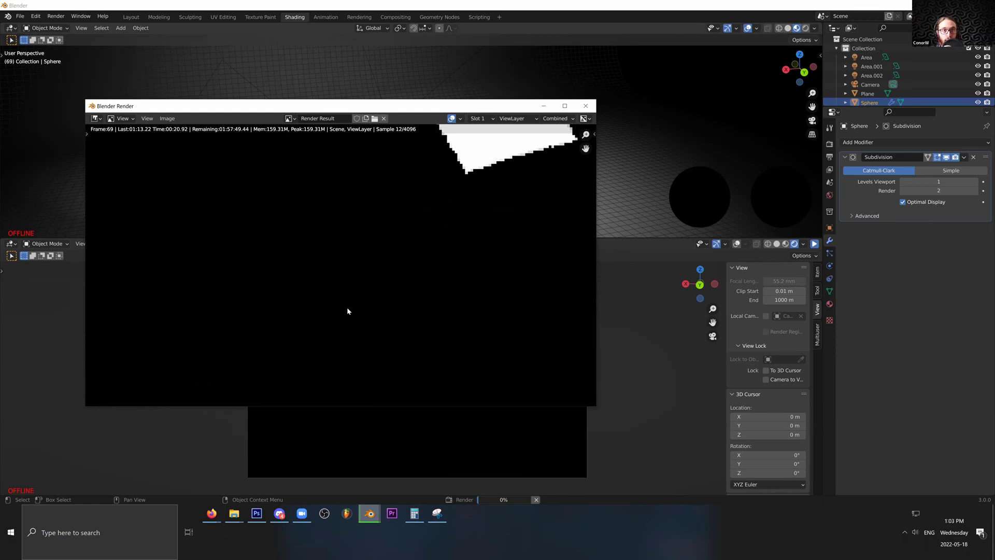
{"action": "scroll", "coordinate": [347, 310], "scroll_direction": "down", "scroll_amount": 4}
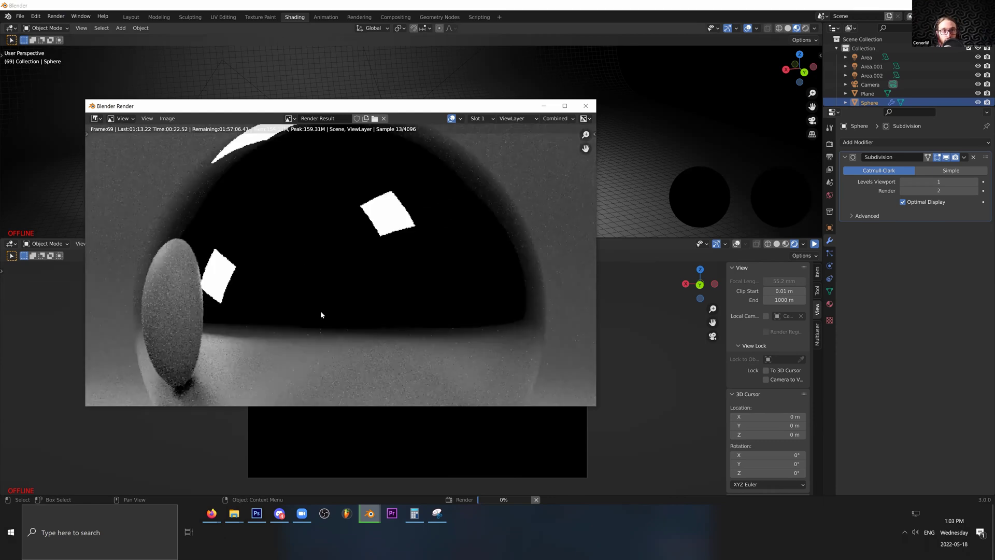
{"action": "scroll", "coordinate": [320, 310], "scroll_direction": "up", "scroll_amount": 2}
{"action": "scroll", "coordinate": [430, 226], "scroll_direction": "down", "scroll_amount": 4}
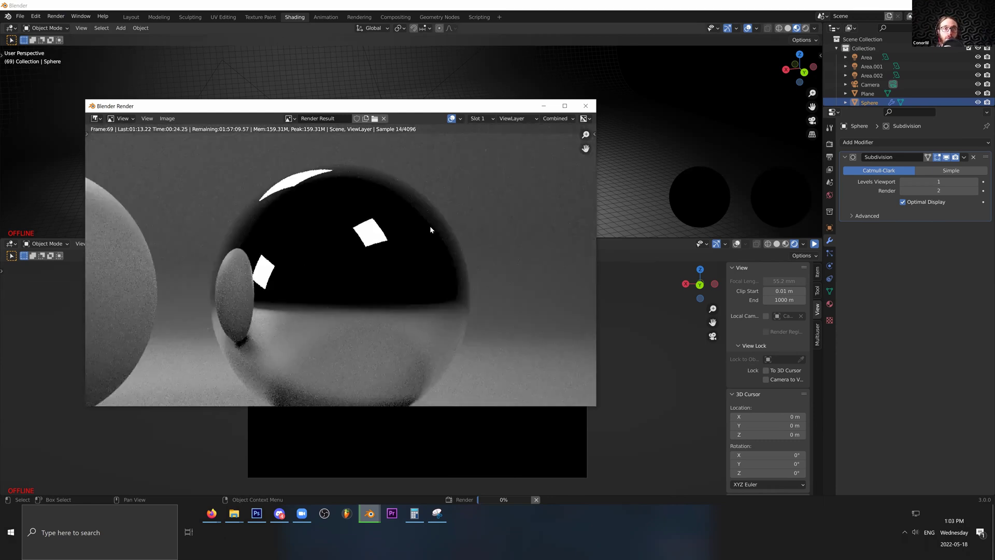
{"action": "key", "text": "Escape"}
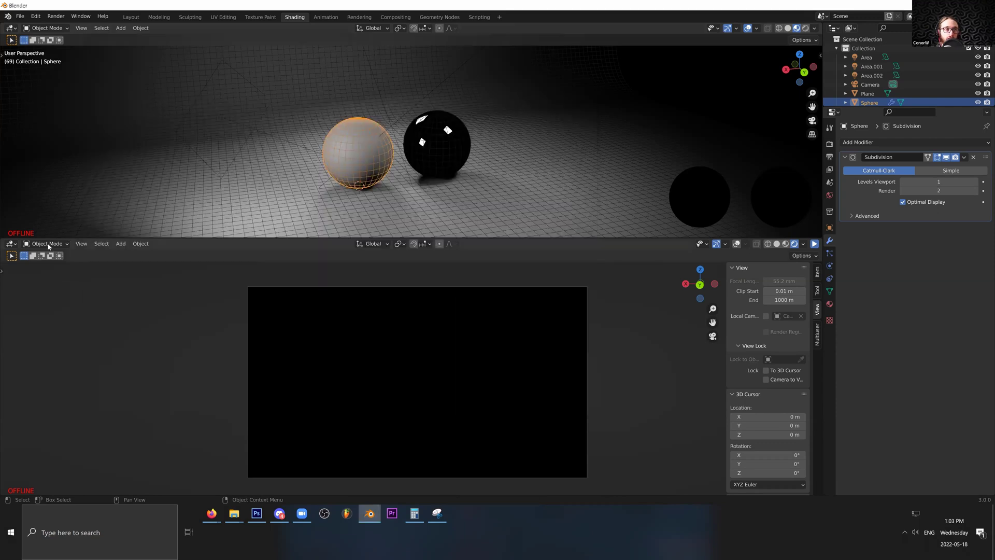
Change the lower camera viewport into a Shader Editor showing the World nodes, and show the World properties
{"action": "left_click", "coordinate": [48, 245]}
{"action": "left_click", "coordinate": [12, 243]}
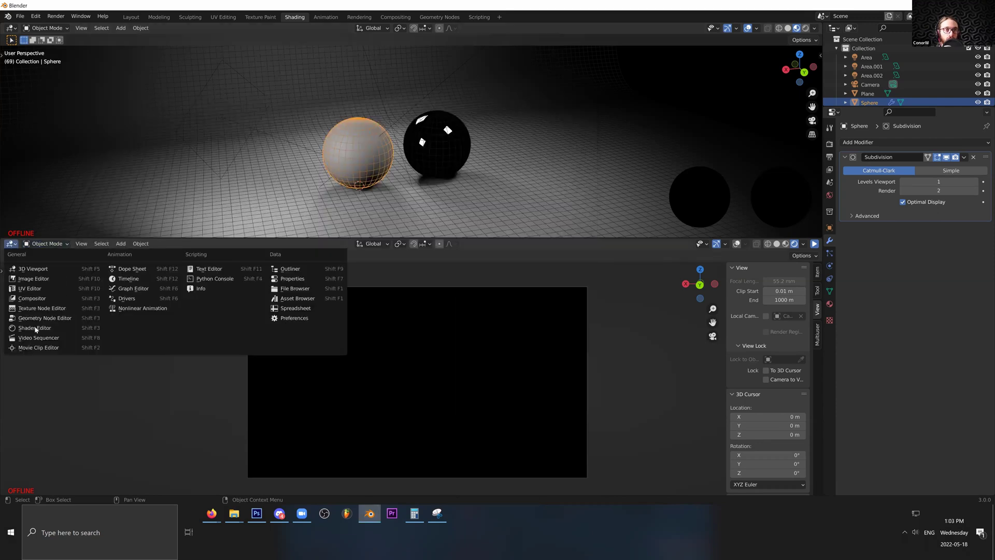
{"action": "left_click", "coordinate": [35, 328]}
{"action": "scroll", "coordinate": [47, 262], "scroll_direction": "down", "scroll_amount": 2}
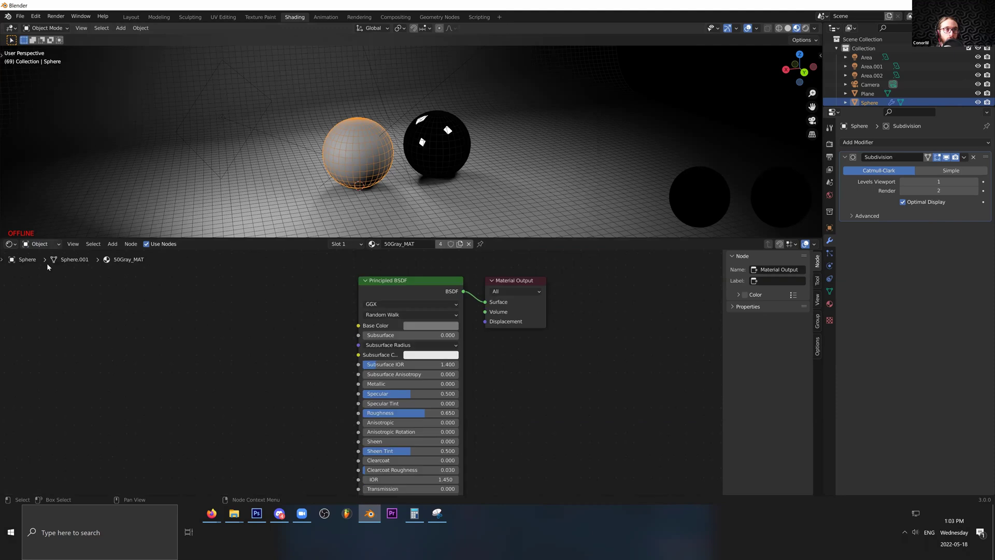
{"action": "key", "text": "ctrl+h"}
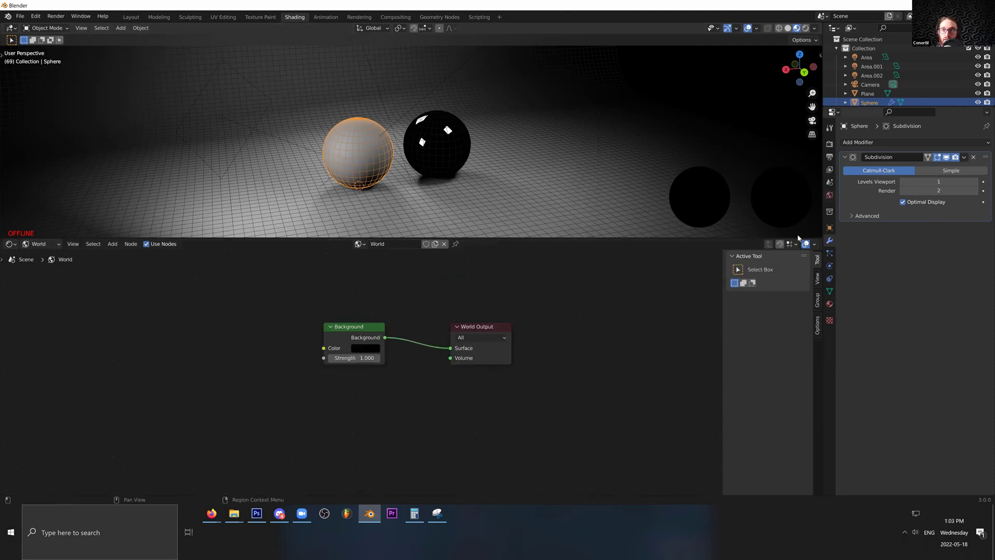
{"action": "left_click", "coordinate": [829, 195]}
Add an Environment Texture node beside the Background node in the world node tree
{"action": "scroll", "coordinate": [231, 337], "scroll_direction": "up", "scroll_amount": 1}
{"action": "key", "text": "shift+a"}
{"action": "left_click", "coordinate": [213, 339]}
{"action": "type", "text": "en"}
{"action": "key", "text": "Return"}
{"action": "left_click", "coordinate": [246, 366]}
{"action": "left_click", "coordinate": [246, 367]}
{"action": "key", "text": "Escape"}
Assign solitude_night_1k.hdr to the Environment Texture and connect its Color output to the Background node's Color input
{"action": "left_click", "coordinate": [151, 366]}
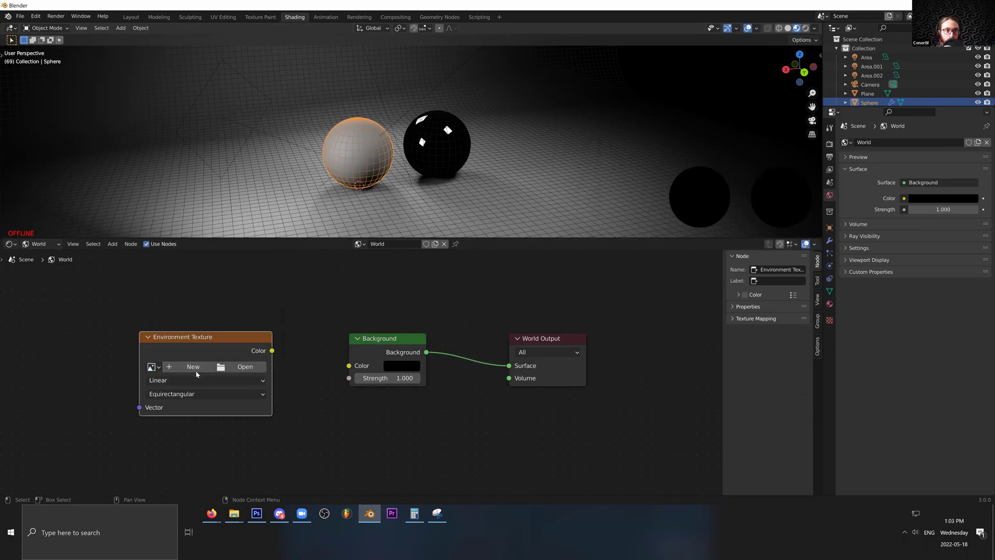
{"action": "left_click", "coordinate": [152, 367]}
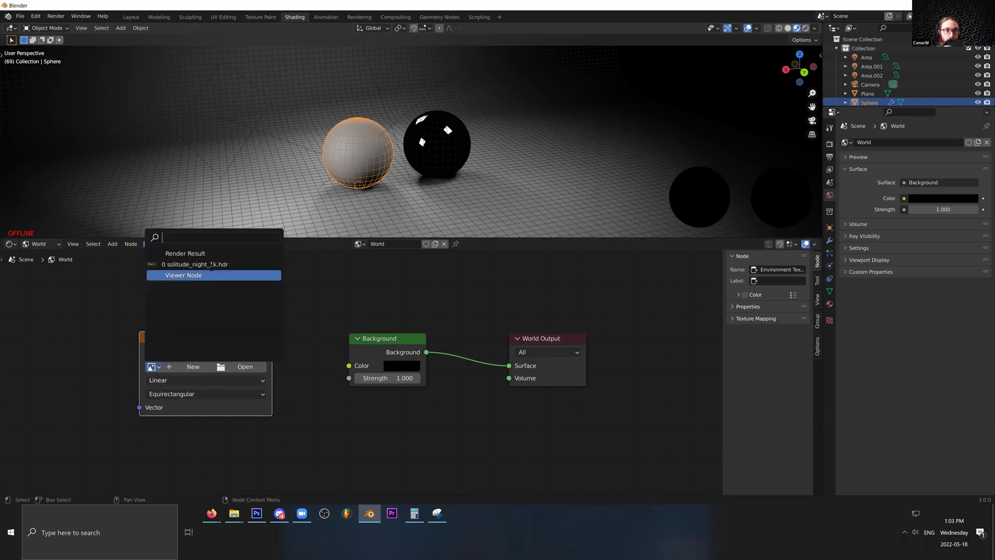
{"action": "key", "text": "Return"}
{"action": "left_click_drag", "start_coordinate": [272, 351], "coordinate": [348, 366]}
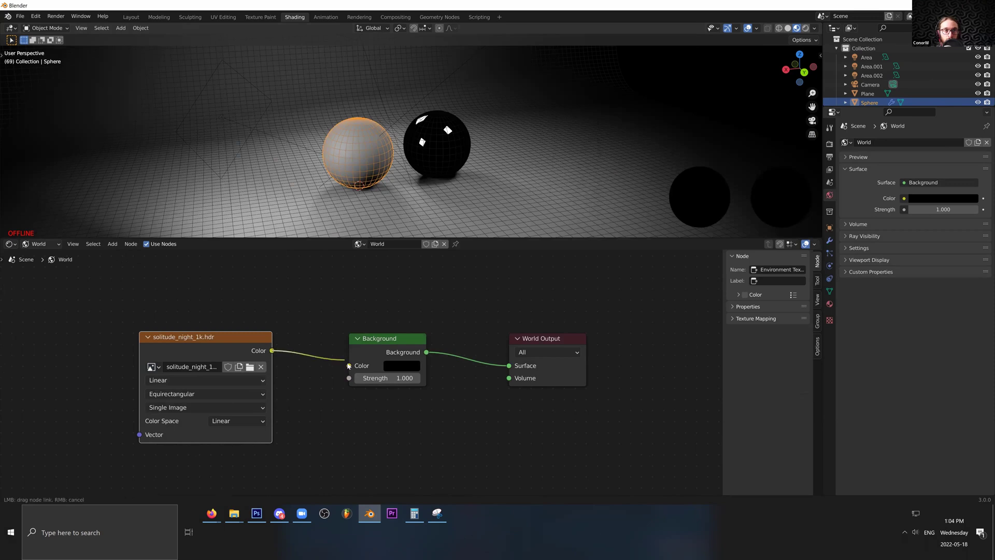
Set the world Background strength to 0.1 and check the environment's effect on the spheres in the viewport
{"action": "double_click", "coordinate": [394, 378]}
{"action": "key", "text": "BackSpace"}
{"action": "type", "text": ".1"}
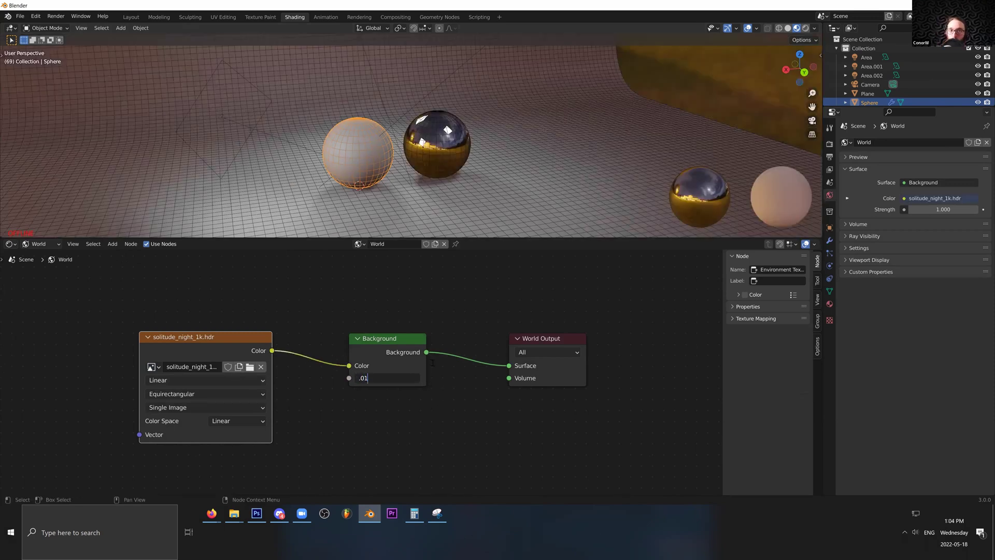
{"action": "key", "text": "Return"}
{"action": "middle_click_drag", "start_coordinate": [373, 104], "coordinate": [439, 137]}
{"action": "scroll", "coordinate": [436, 184], "scroll_direction": "up", "scroll_amount": 4}
{"action": "scroll", "coordinate": [436, 183], "scroll_direction": "down", "scroll_amount": 1}
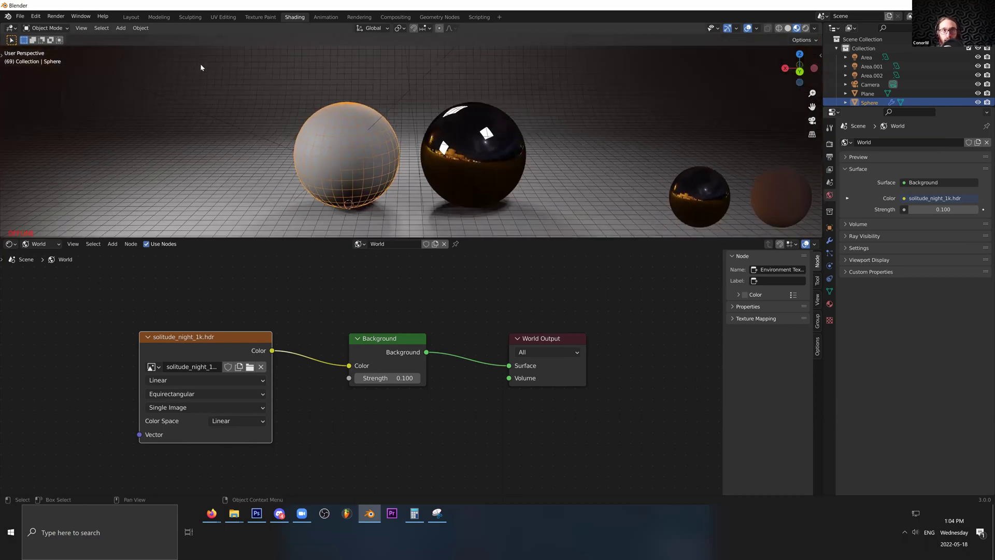
Render the still image with the HDR environment and inspect both spheres in the render result
{"action": "left_click", "coordinate": [56, 16]}
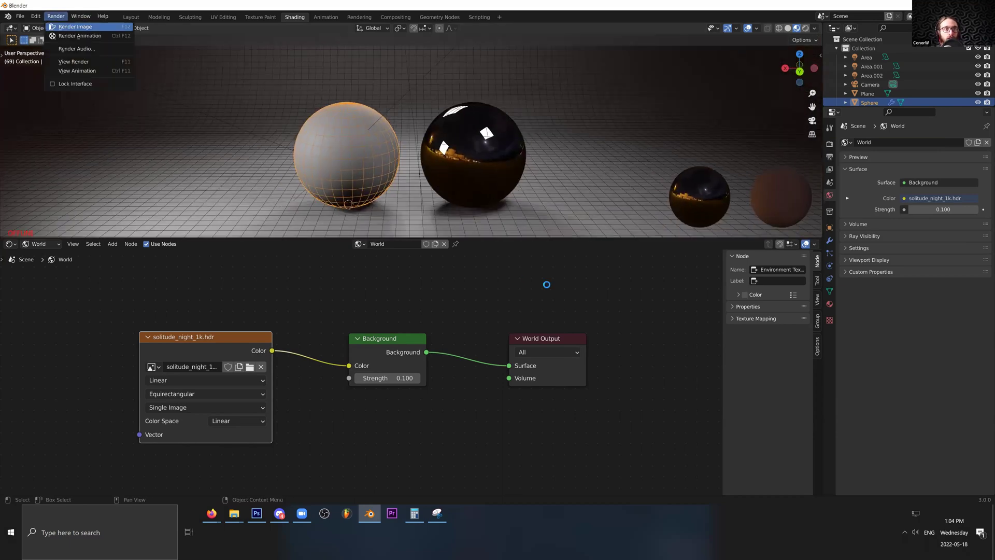
{"action": "left_click", "coordinate": [70, 26]}
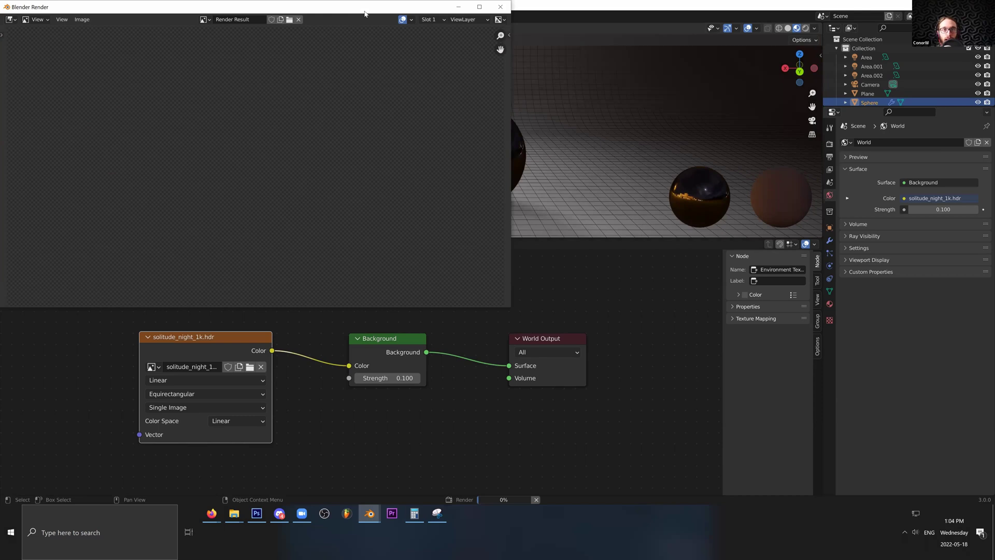
{"action": "left_click_drag", "start_coordinate": [364, 12], "coordinate": [522, 146]}
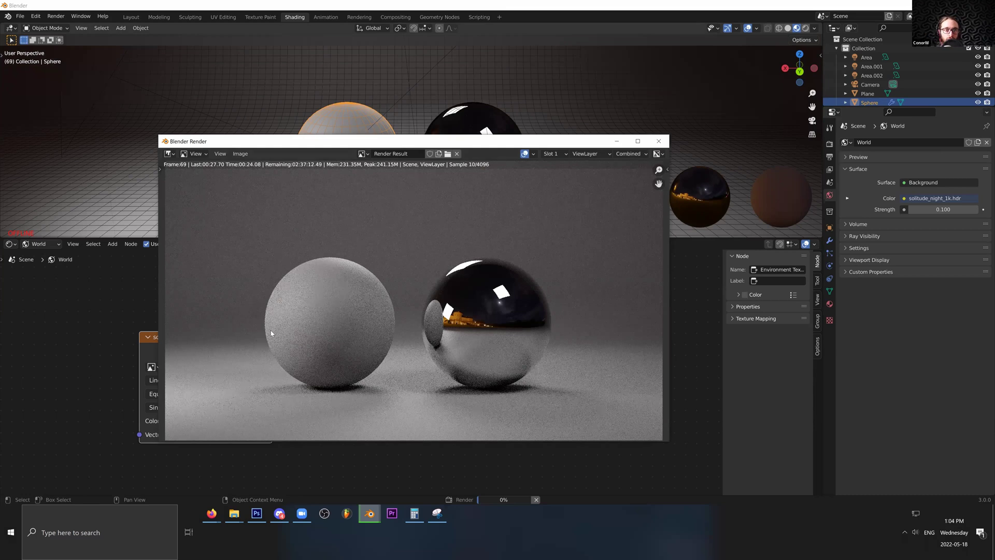
{"action": "scroll", "coordinate": [271, 331], "scroll_direction": "up", "scroll_amount": 4}
{"action": "scroll", "coordinate": [376, 305], "scroll_direction": "down", "scroll_amount": 3}
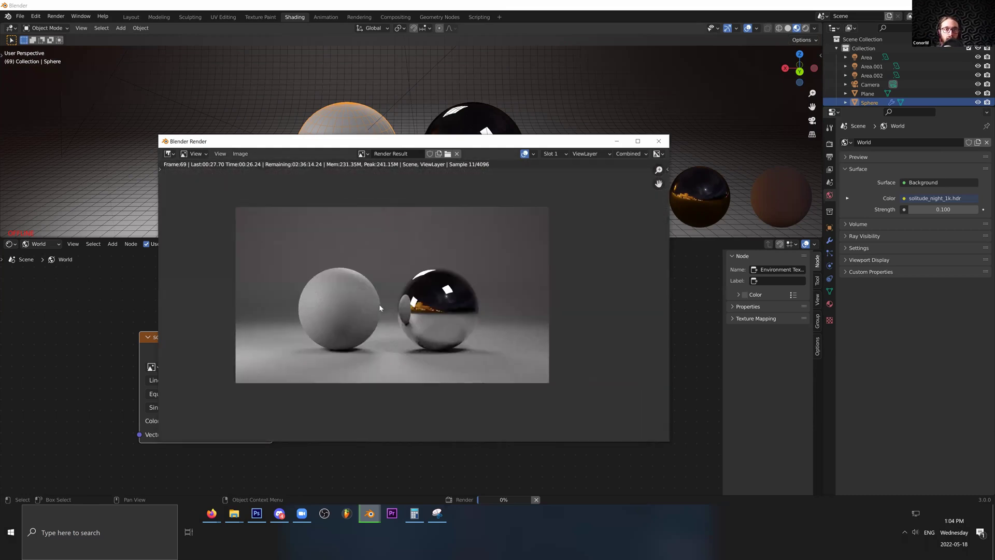